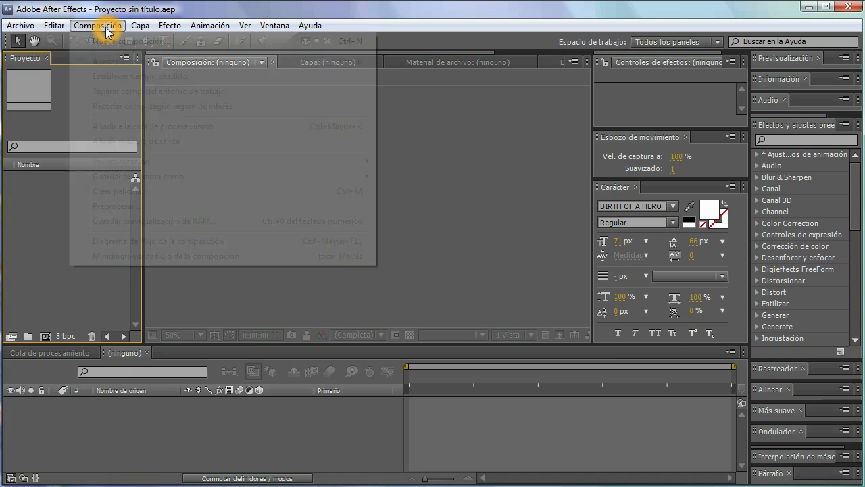
Create a new composition with the HDV/HDTV 720 25 preset, 25 frames per second and a duration of 0:00:05:00
left_click(108, 39)
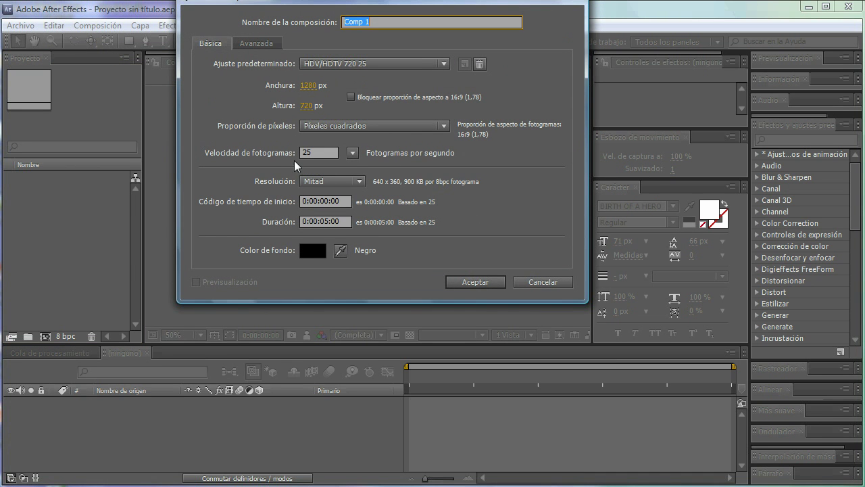
left_click(312, 156)
left_click(487, 284)
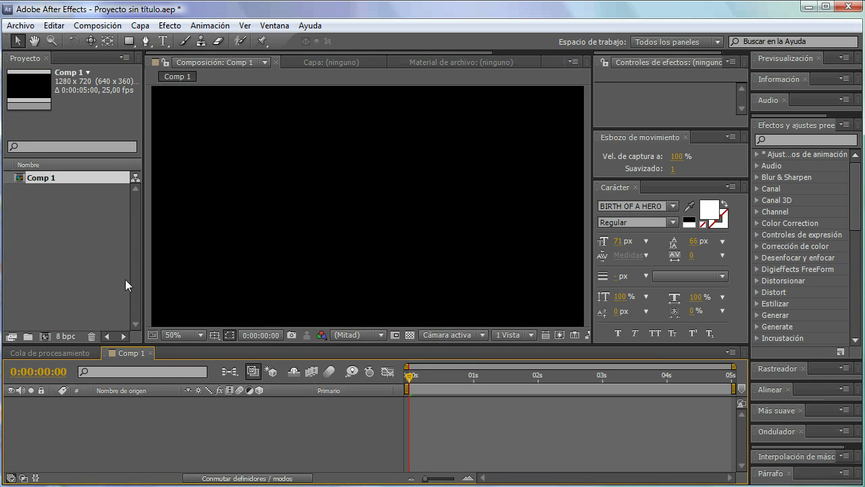
Create a white solid layer 600 px wide and 600 px high
left_click(143, 25)
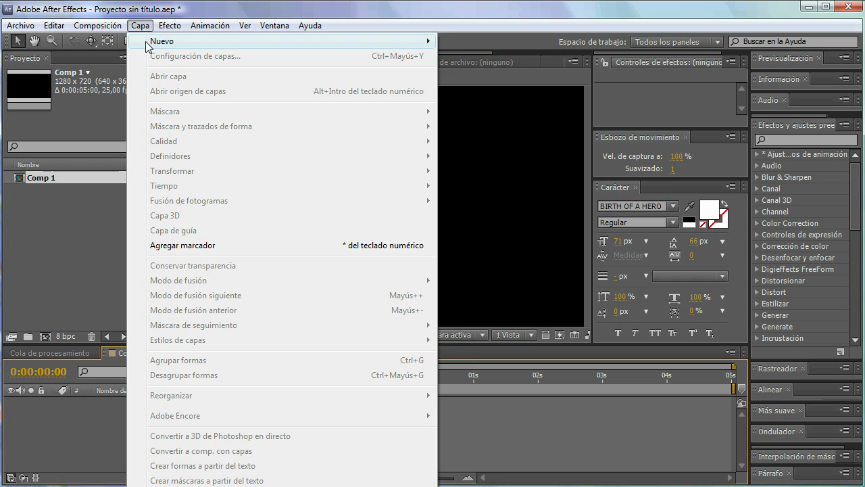
mouse_move(338, 41)
left_click(478, 59)
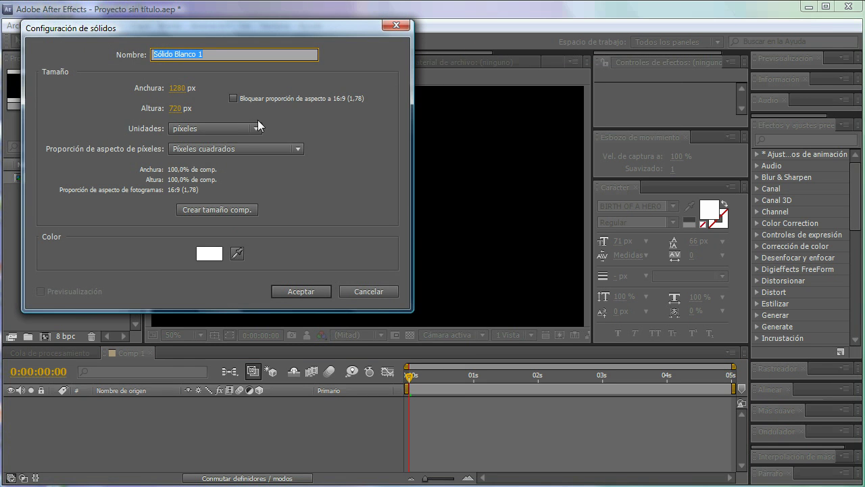
left_click(177, 94)
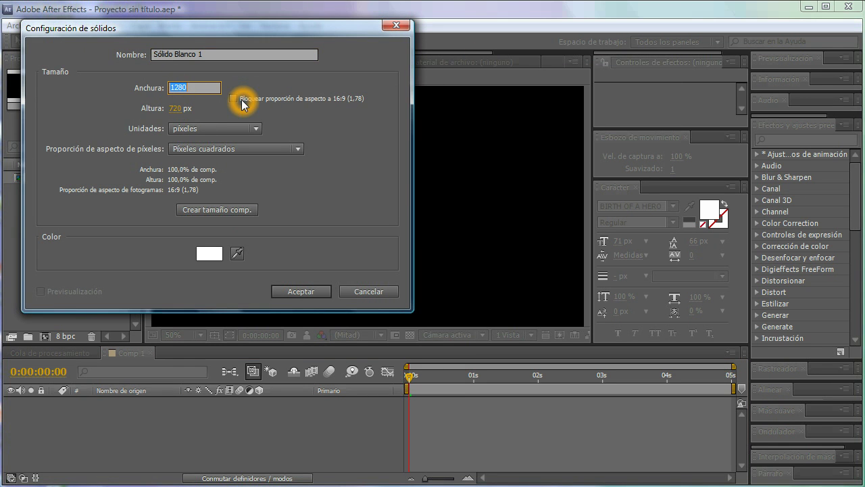
type("600")
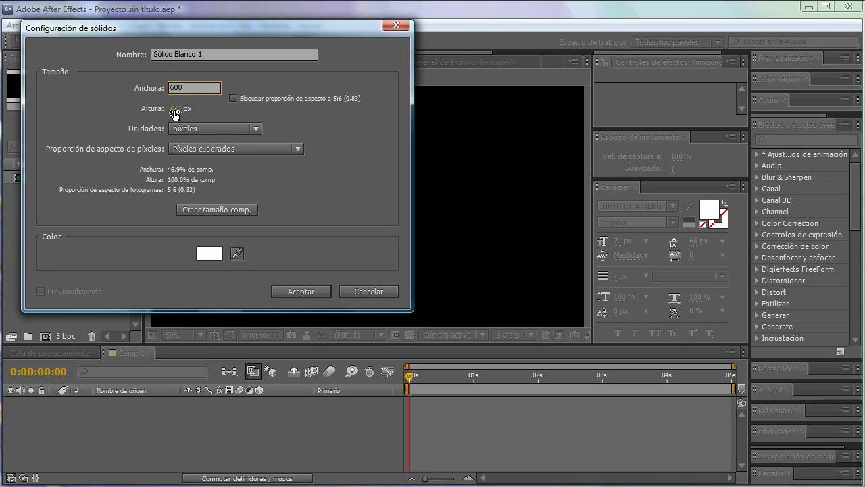
left_click(175, 109)
type("600")
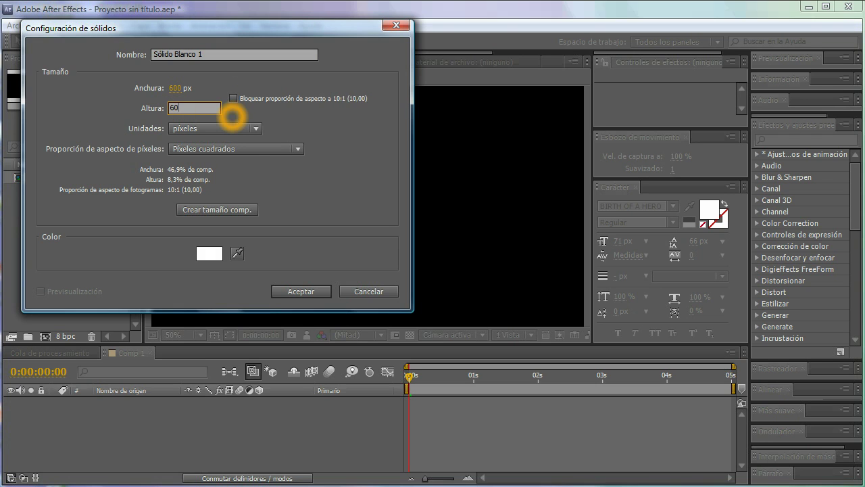
left_click(301, 291)
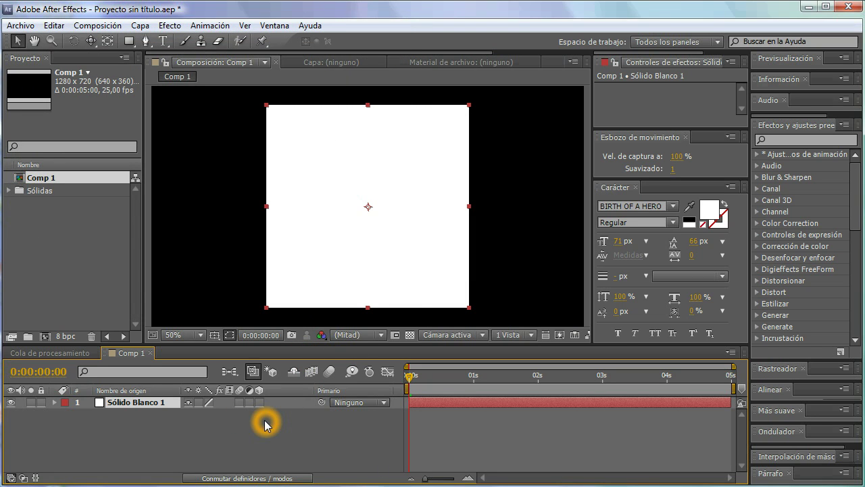
Precompose the white solid as CARA A, leaving all attributes in Comp 1
right_click(156, 403)
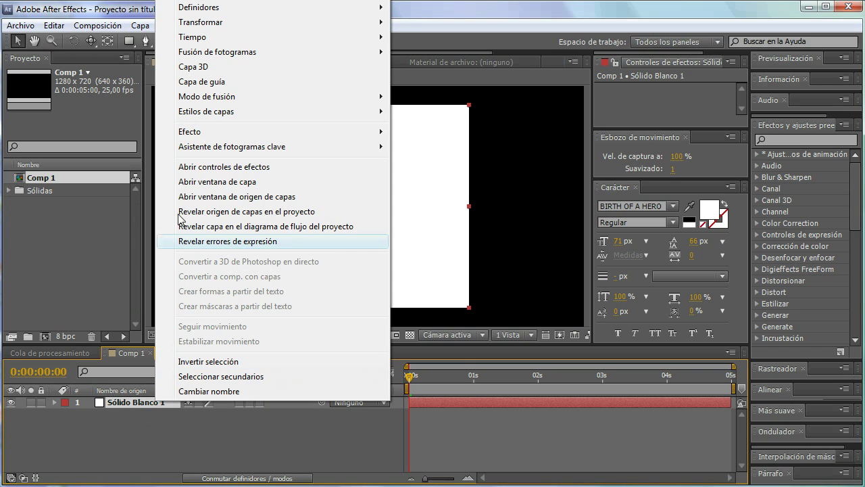
left_click(140, 26)
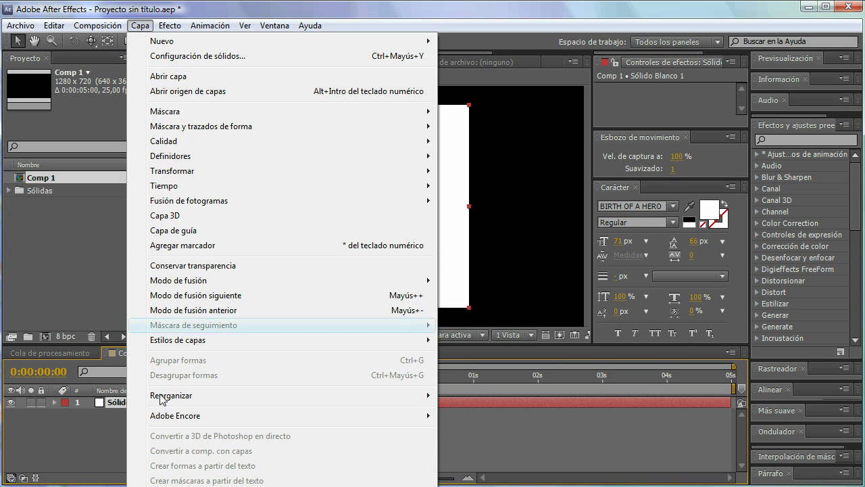
key("ctrl+shift+c")
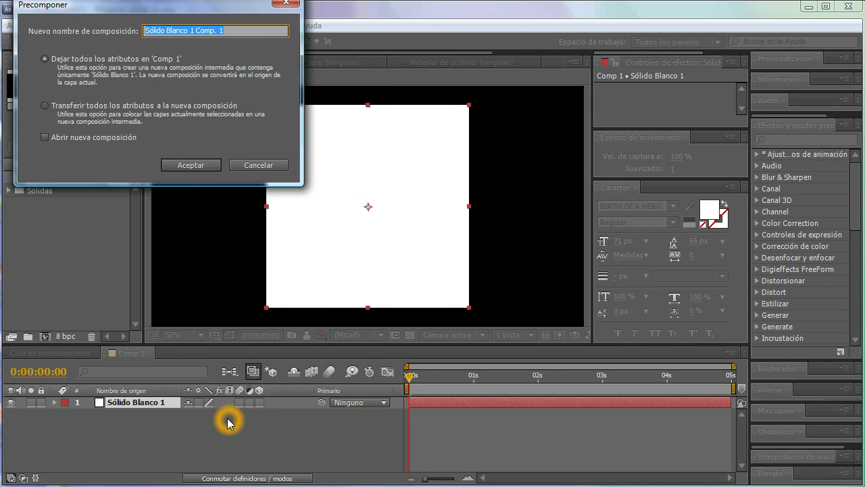
left_click(231, 53)
type("CARA A")
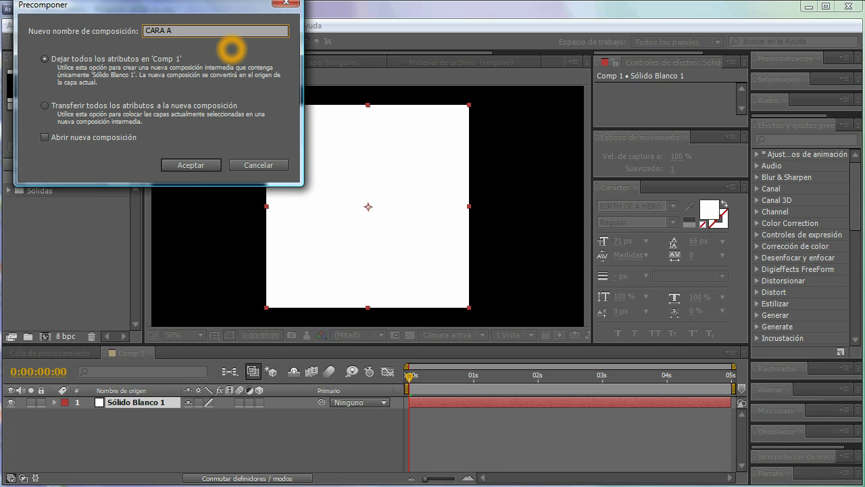
left_click(193, 164)
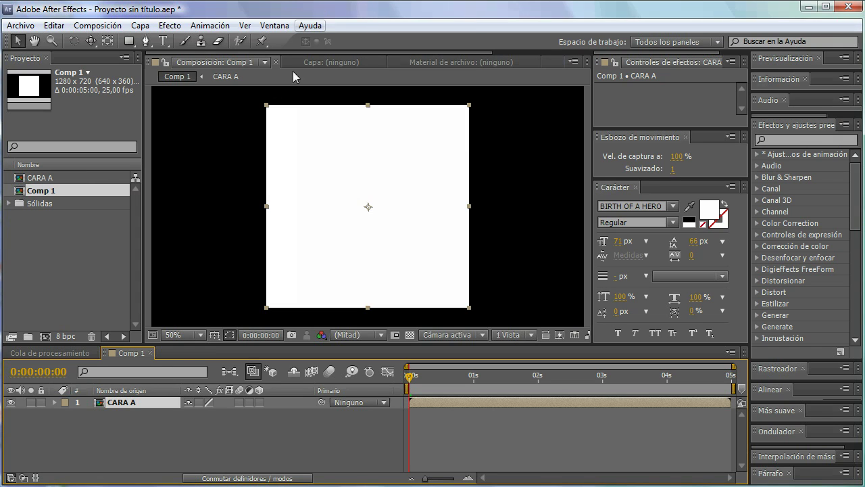
Make the CARA A layer 3D and duplicate it
left_click(144, 404)
left_click(260, 403)
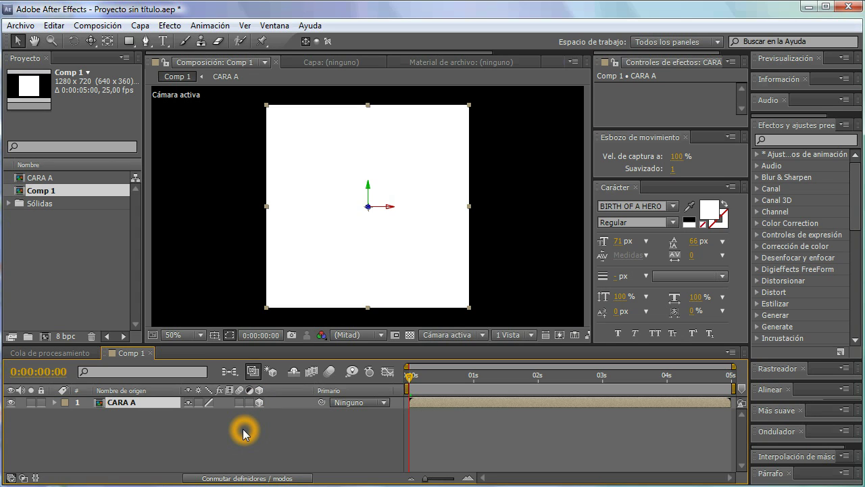
left_click(139, 403)
left_click(385, 83)
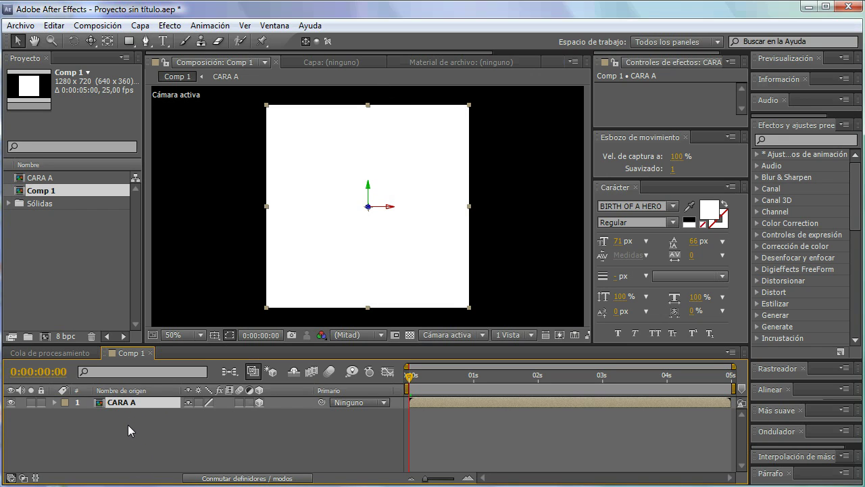
key("ctrl+d")
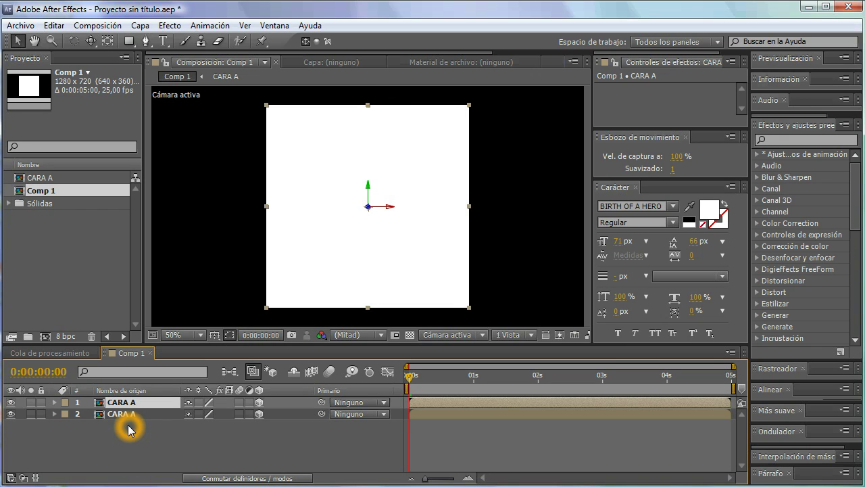
In the Superior view, move the two CARA A layers apart along the Z axis, one backward and one forward
left_click(164, 404)
left_click(483, 333)
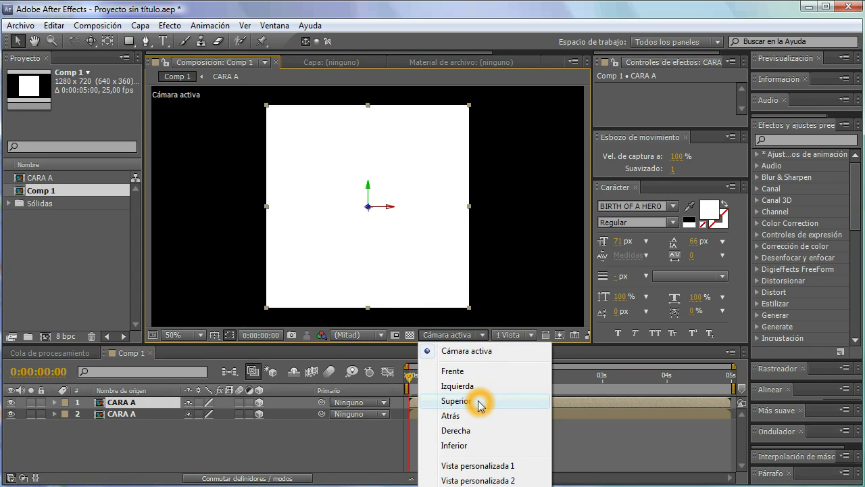
left_click(479, 401)
left_click(368, 231)
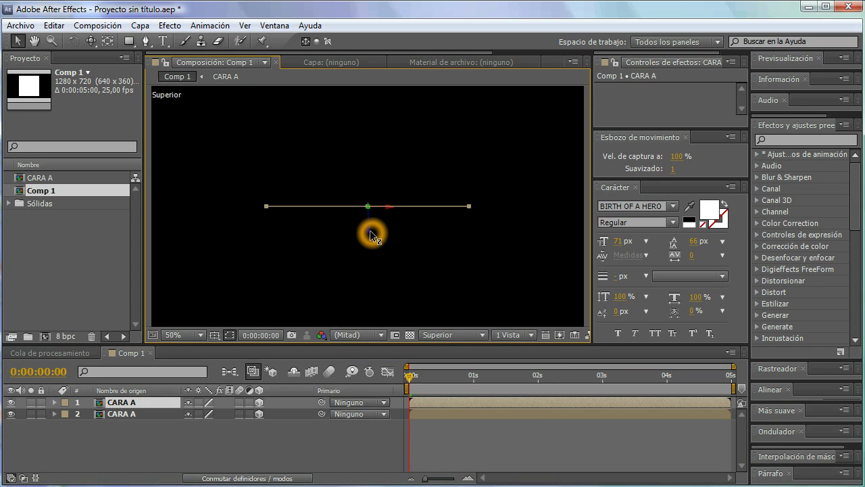
left_click_drag(368, 232, 371, 228)
left_click_drag(372, 181, 373, 143)
left_click(374, 206)
left_click_drag(373, 242, 372, 292)
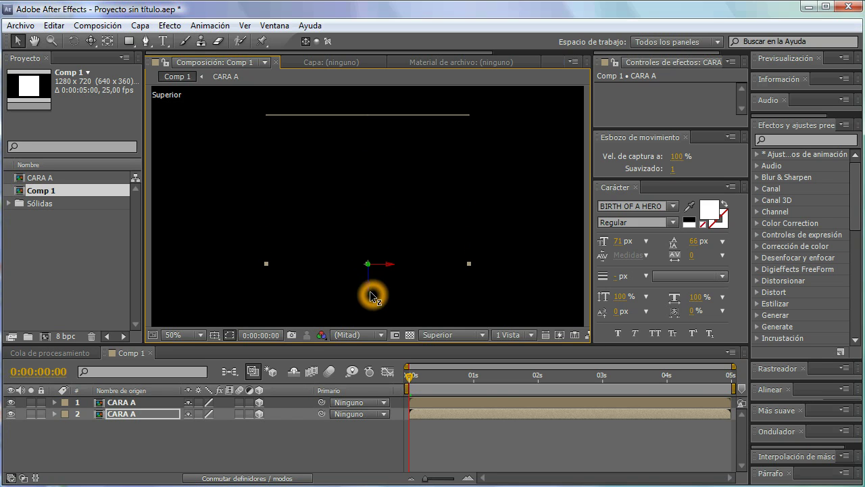
Duplicate the rear CARA A layer and rotate the copy about its vertical axis until it is perpendicular to the other faces
left_click(153, 402)
key("ctrl+d")
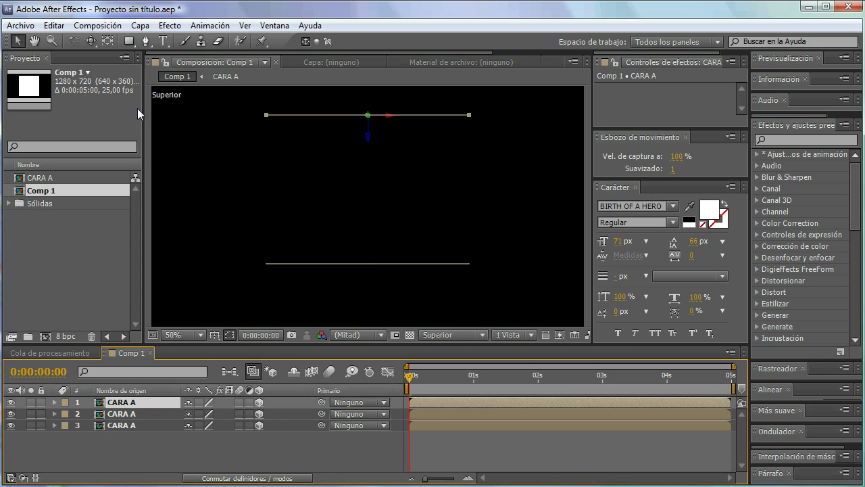
left_click(73, 41)
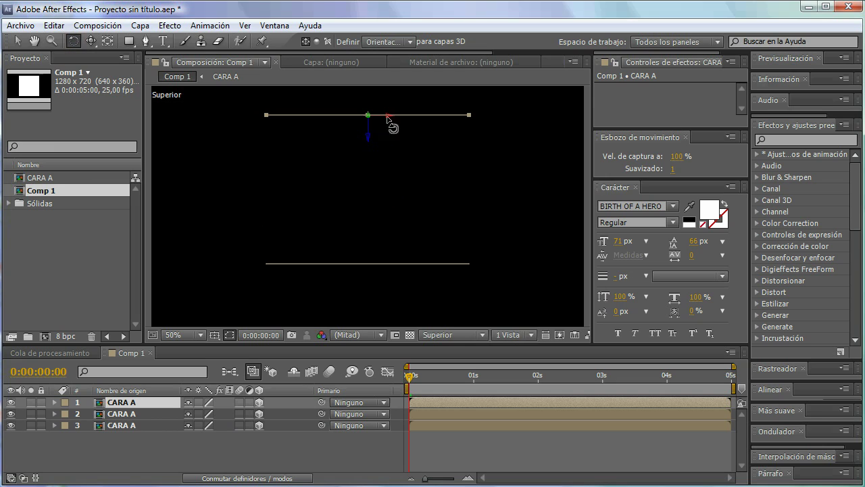
left_click_drag(370, 115, 403, 120)
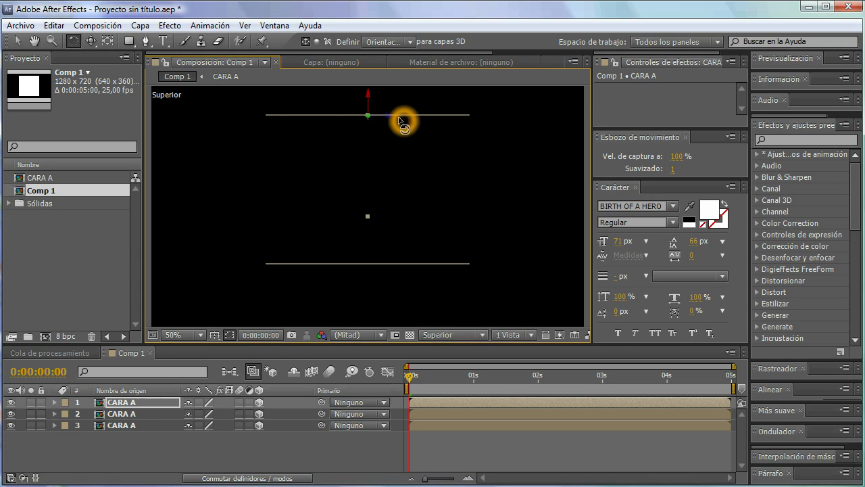
Move the rotated CARA A copy to the left ends of the two parallel faces as a side face
left_click(18, 43)
left_click_drag(389, 115, 263, 183)
left_click(282, 123)
Move the rear and front faces outward along the Z axis to meet the ends of the side face
left_click(368, 116)
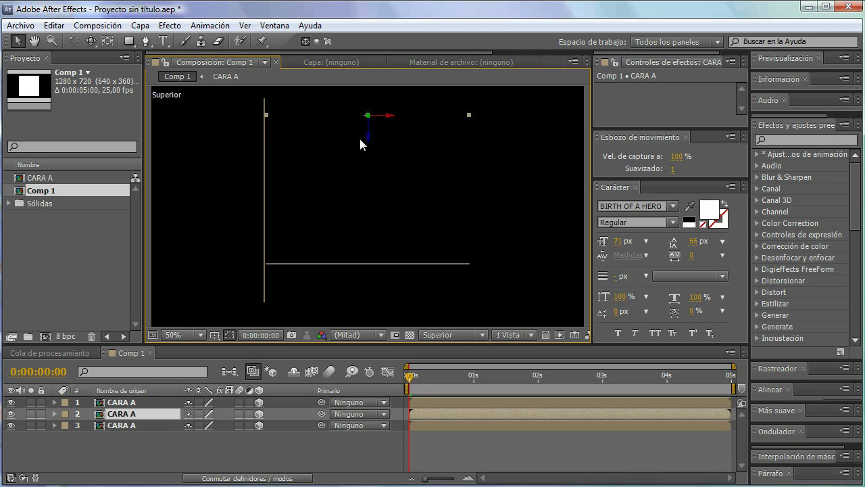
left_click_drag(369, 135, 369, 127)
left_click(357, 263)
left_click_drag(370, 283, 377, 313)
left_click(387, 295)
Duplicate the left side face and move the copy to the right ends of the front and rear faces
left_click(159, 402)
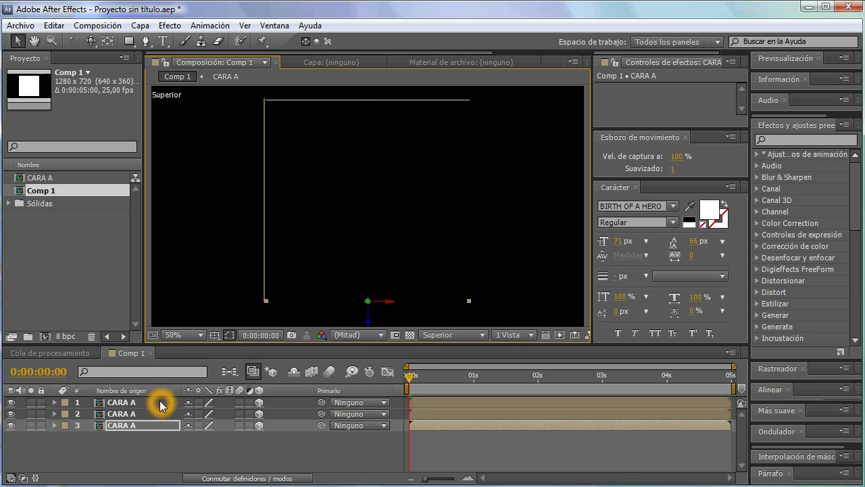
left_click(237, 478)
key("ctrl+d")
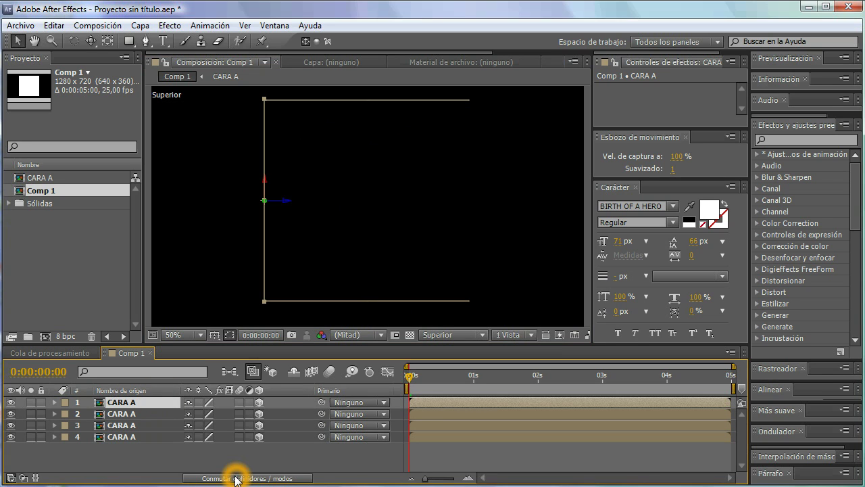
left_click(284, 205)
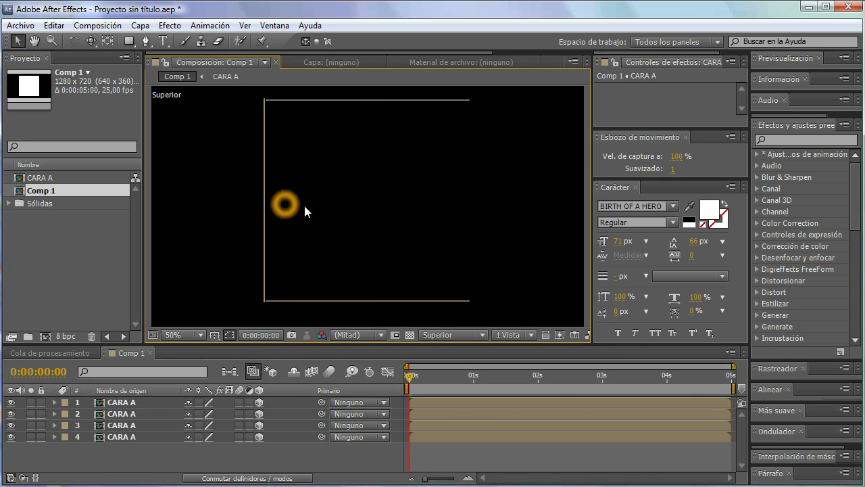
left_click(160, 403)
left_click_drag(301, 201, 484, 207)
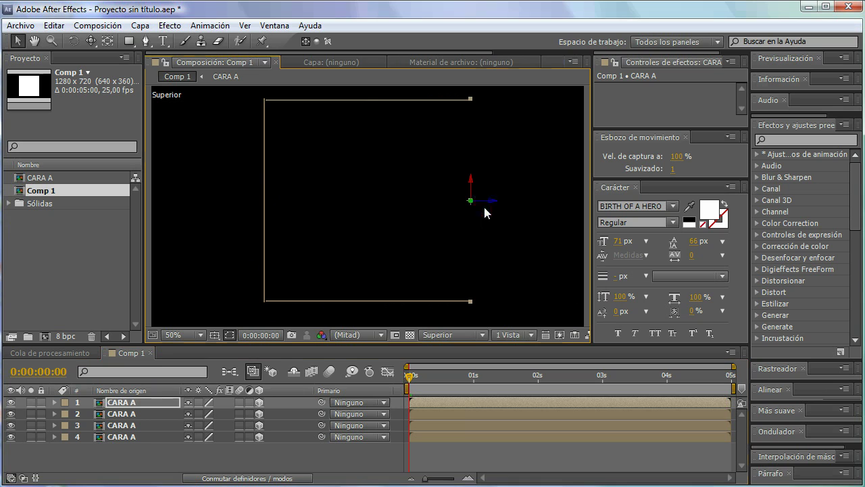
View the four-sided box through Cámara activa and then in Vista personalizada 1
left_click(482, 336)
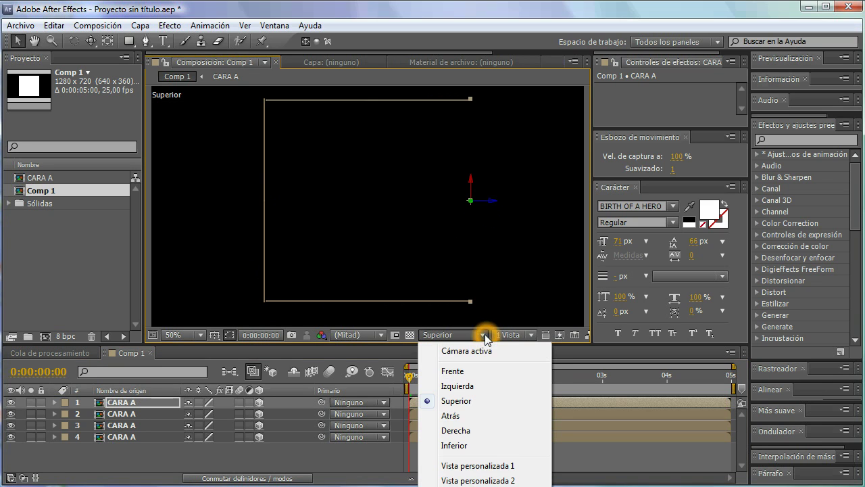
left_click(474, 354)
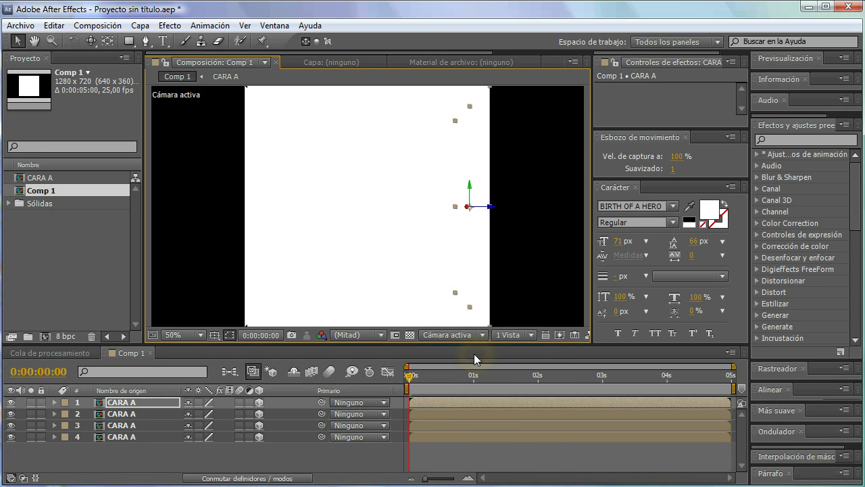
left_click(372, 195)
left_click(351, 160)
left_click(355, 232)
left_click(145, 44)
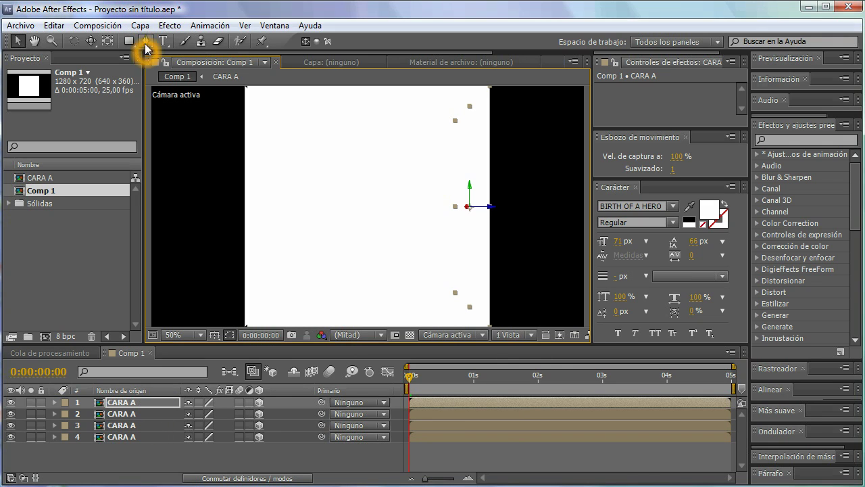
left_click(401, 254)
left_click(479, 401)
left_click(533, 335)
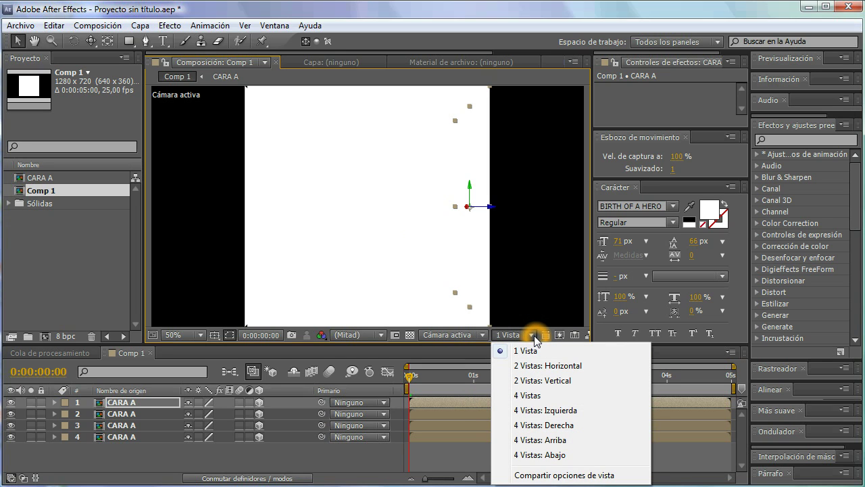
left_click(481, 335)
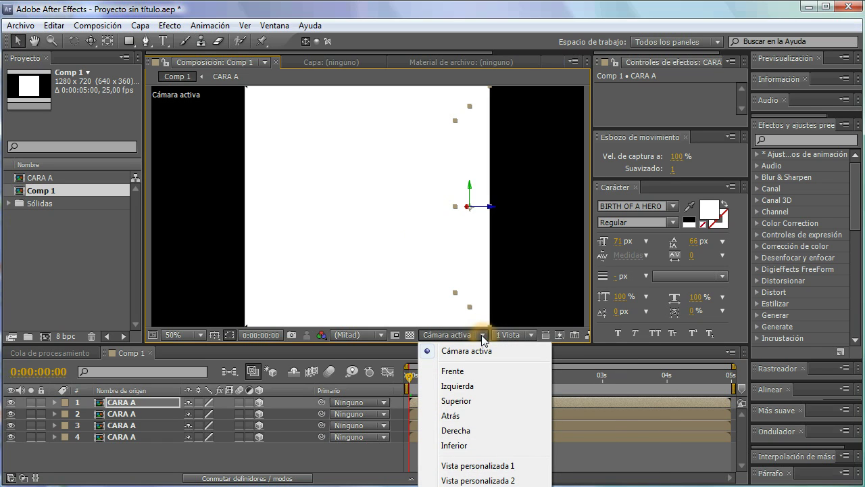
left_click(501, 466)
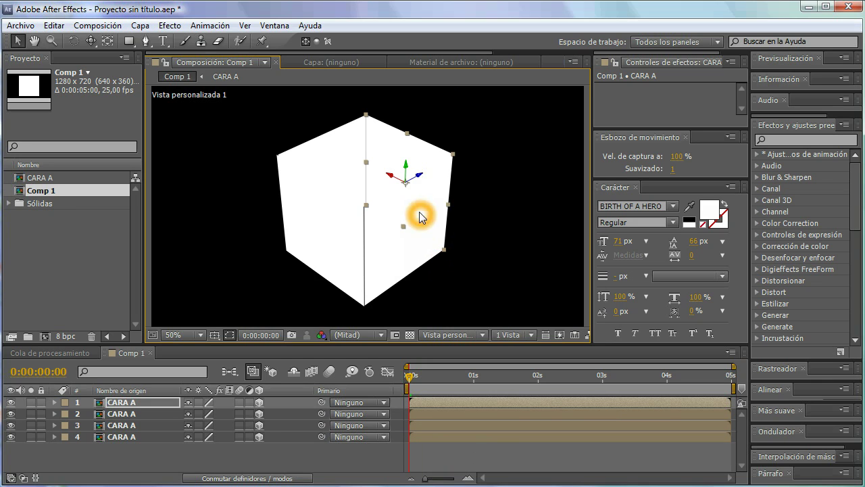
Orbit the four-sided box in Vista personalizada 1 to view its sides, and return to Cámara activa
key("c")
left_click_drag(413, 209, 329, 173)
key("c")
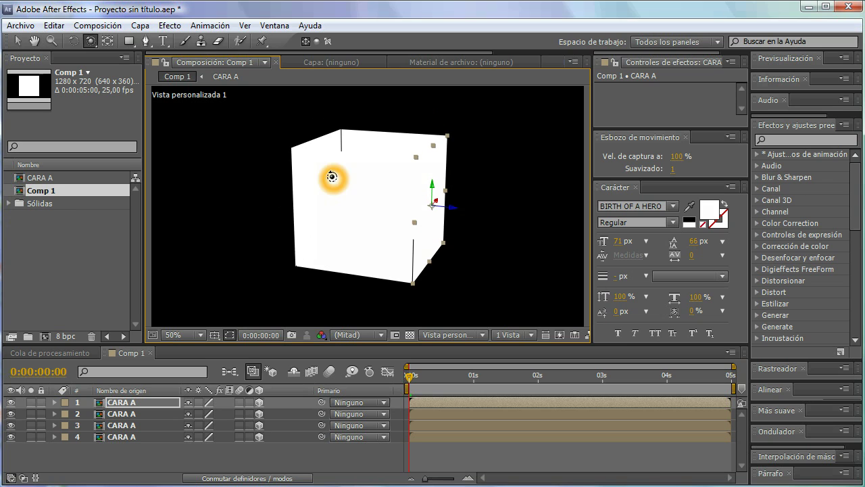
left_click(483, 334)
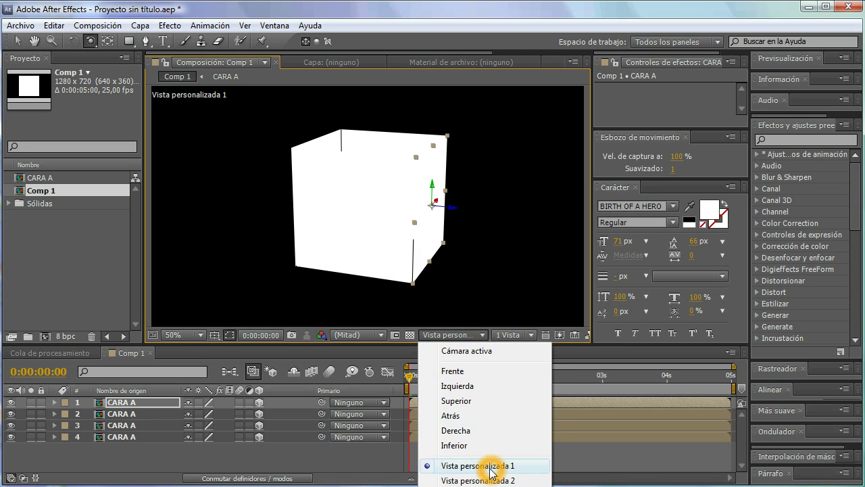
left_click(492, 351)
left_click(280, 424)
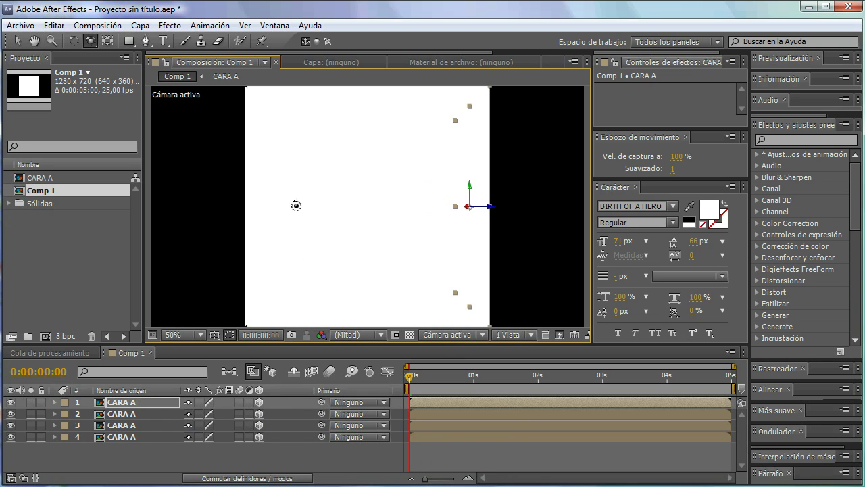
Orbit Vista personalizada 1 to look down into the box's open ends, and switch back to Cámara activa
left_click(483, 335)
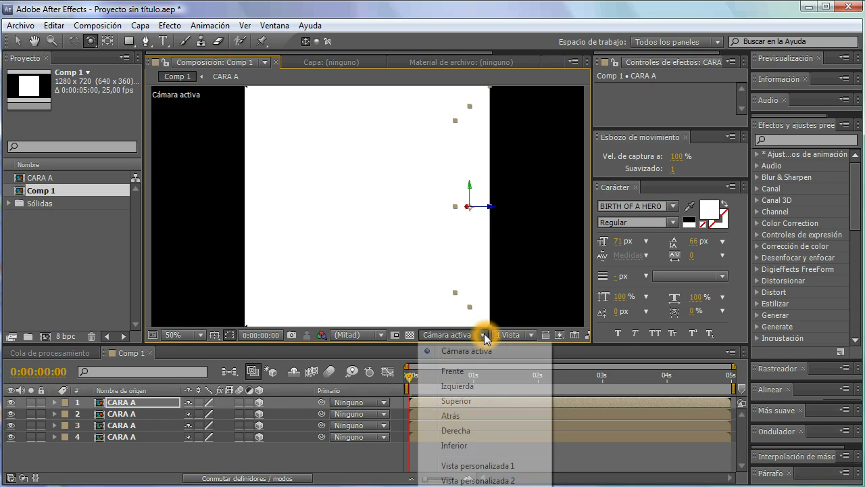
left_click(482, 466)
left_click_drag(392, 216, 394, 266)
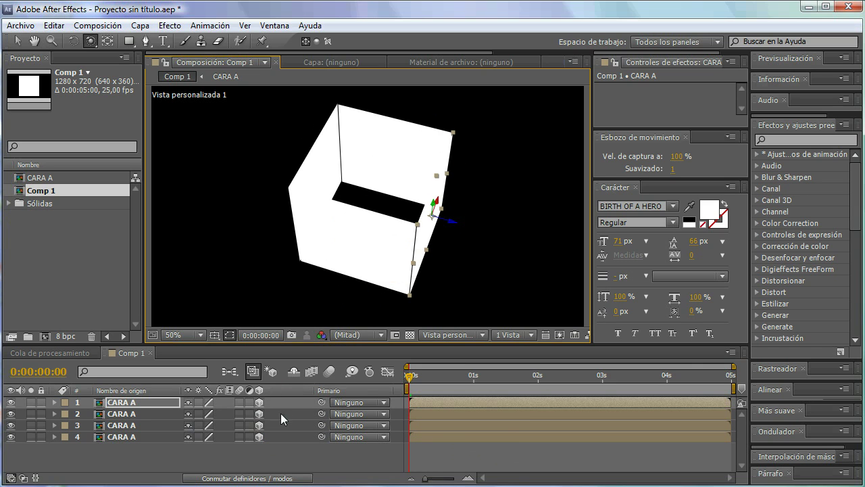
left_click_drag(368, 243, 324, 240)
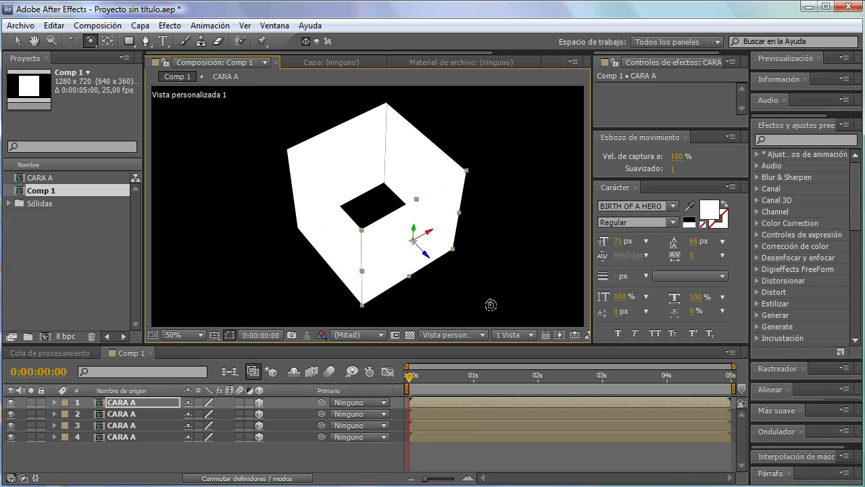
left_click(481, 335)
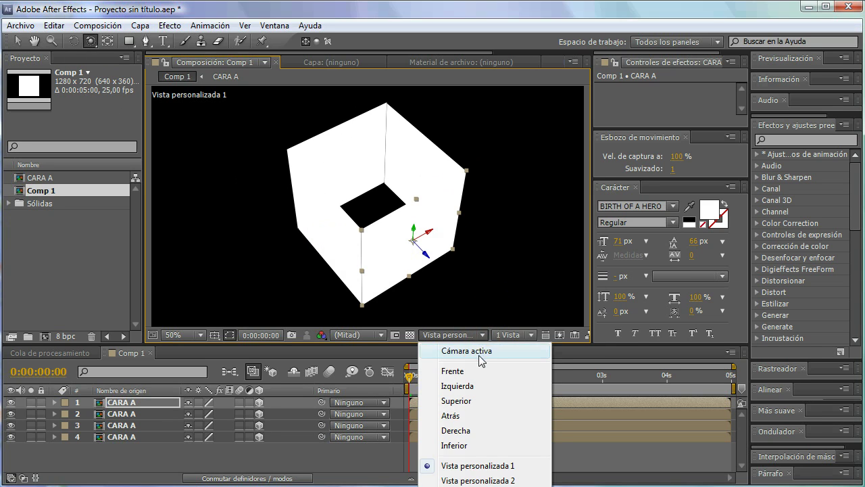
left_click(480, 351)
left_click(214, 442)
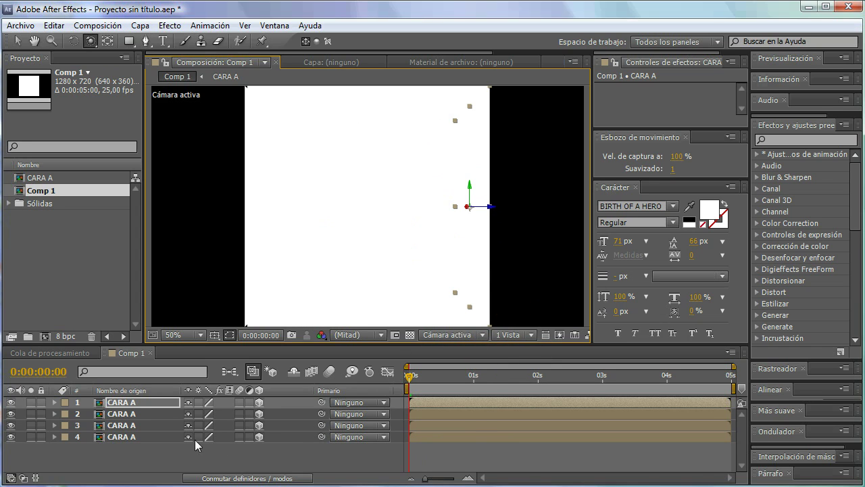
Activate the Selection tool and show the composition from the Izquierda view
left_click(17, 42)
left_click(367, 129)
left_click(396, 316)
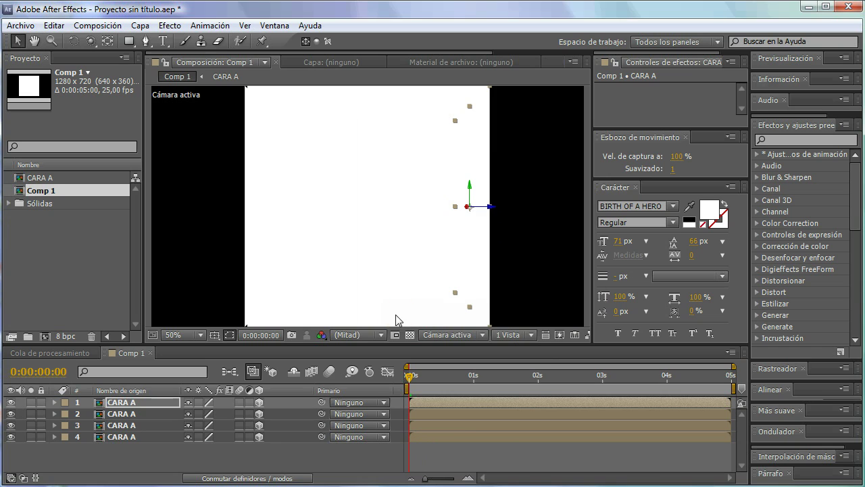
left_click(388, 330)
left_click(481, 334)
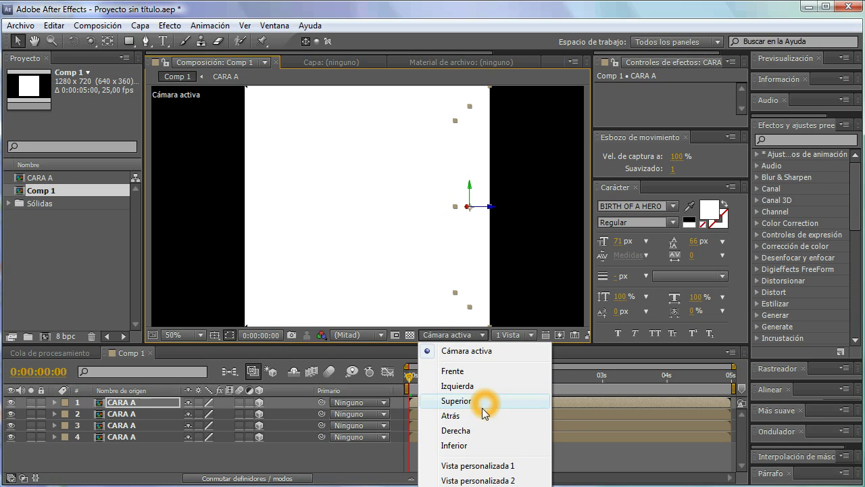
left_click(486, 387)
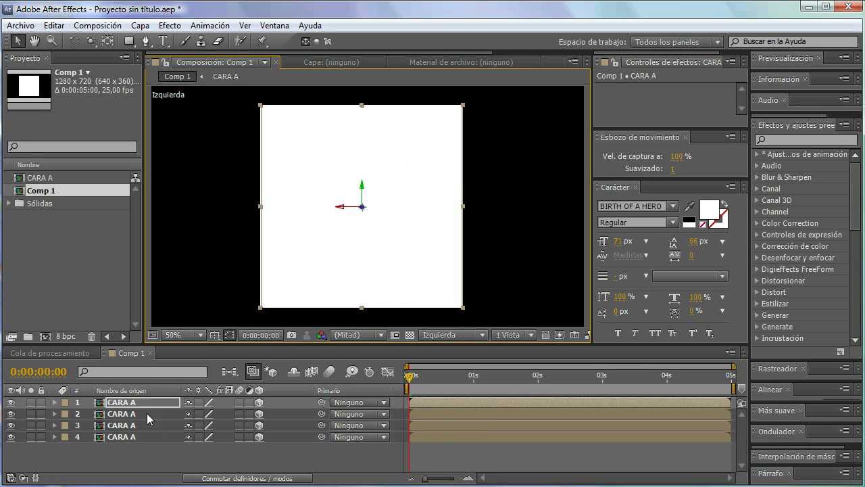
Duplicate the third CARA A layer, the face seen edge-on in the Izquierda view
left_click(144, 454)
left_click(147, 432)
left_click(265, 234)
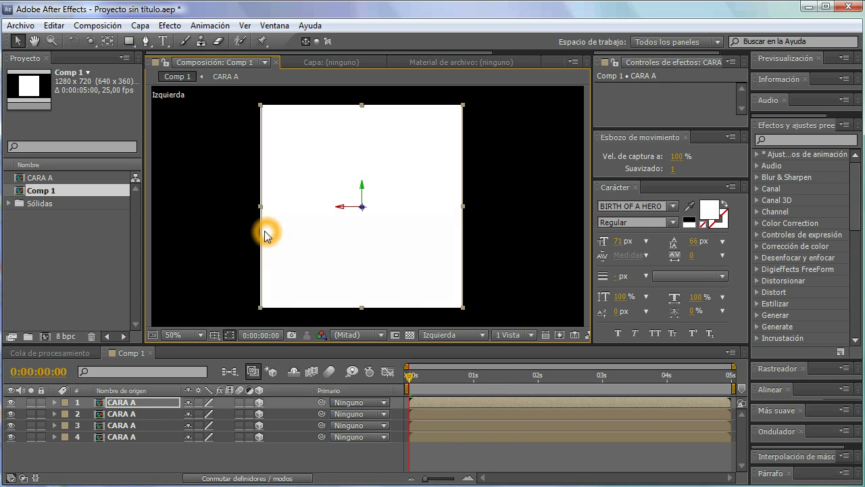
left_click(261, 234)
left_click(261, 235)
left_click(261, 204)
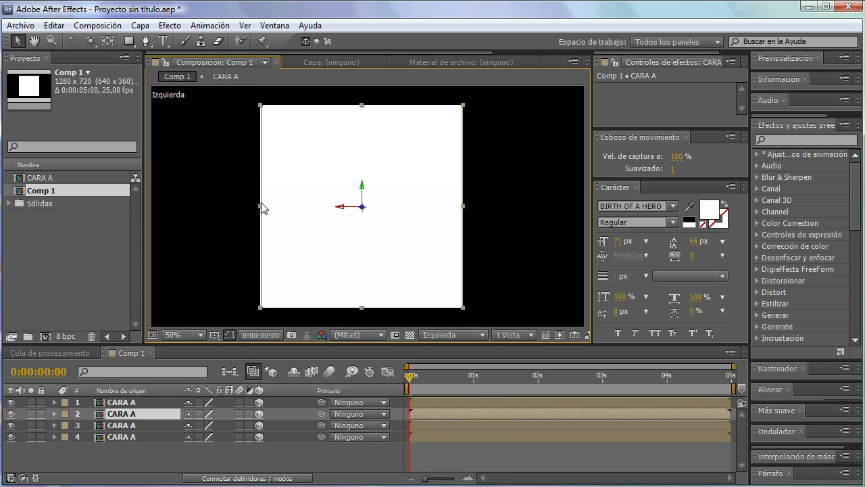
left_click(214, 466)
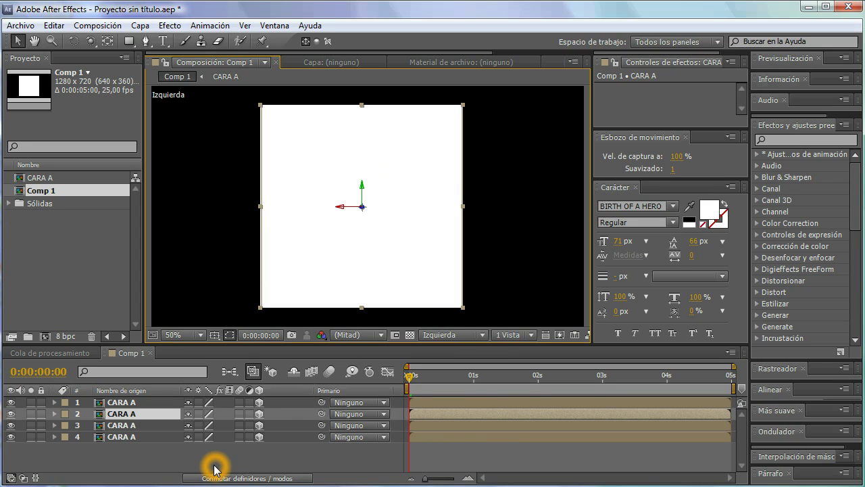
left_click(132, 425)
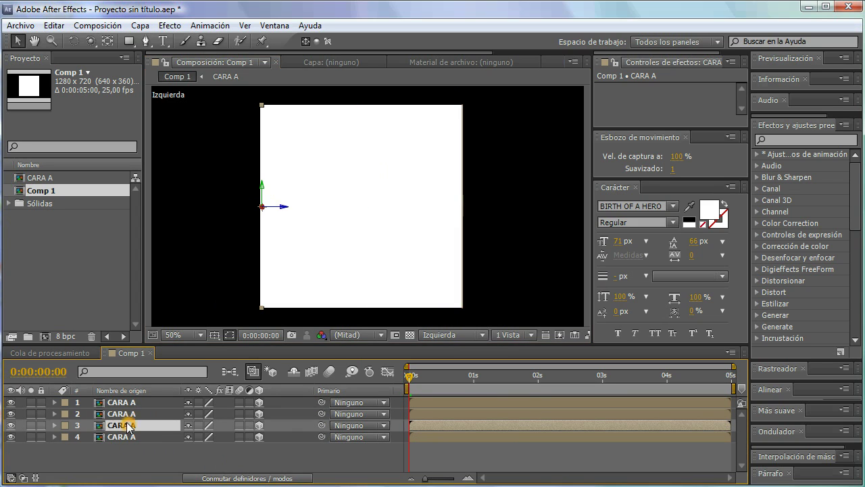
left_click(168, 473)
key("ctrl+d")
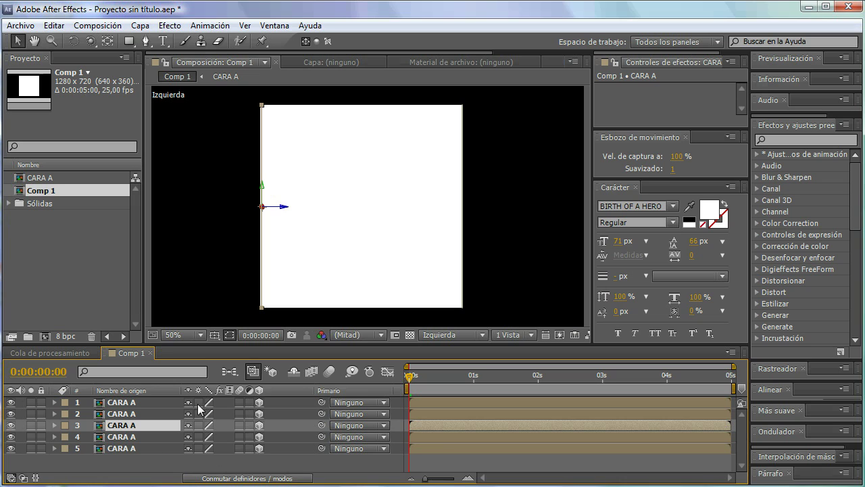
Rotate the duplicated face about its X axis until it lies flat, with Orientación set to 270°, 0°, 0°
left_click(75, 41)
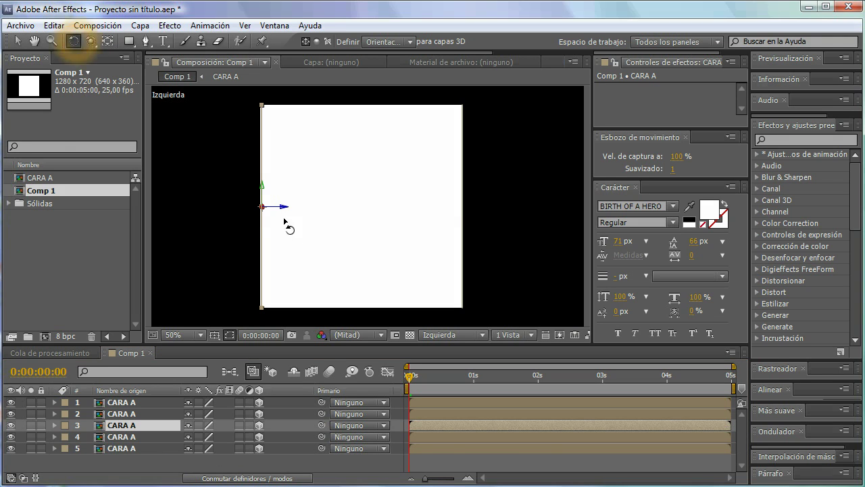
left_click_drag(261, 206, 287, 201)
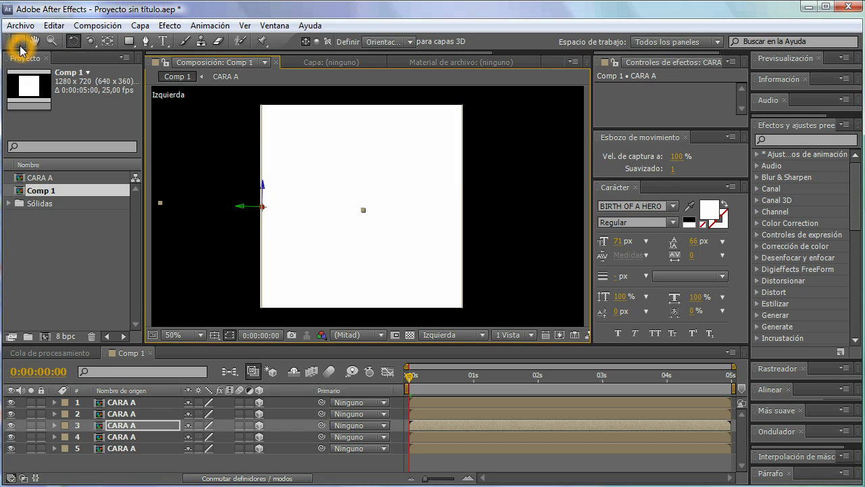
left_click(18, 41)
left_click(277, 220)
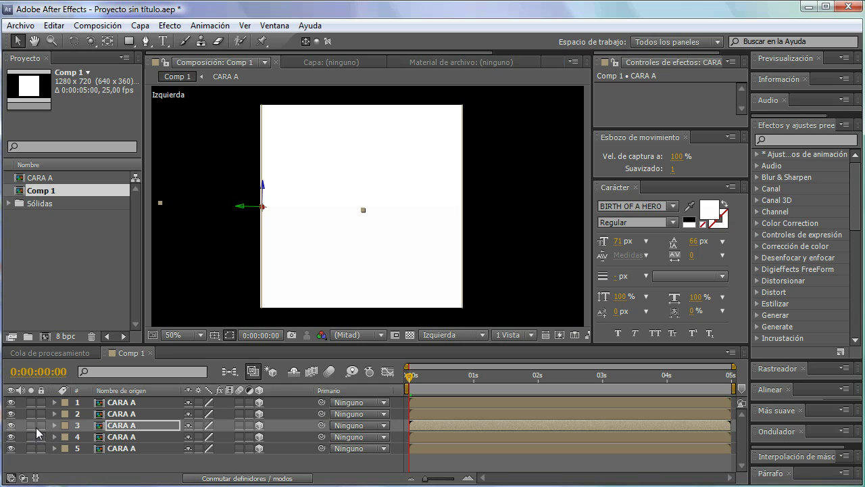
left_click(54, 425)
left_click(54, 437)
left_click(66, 436)
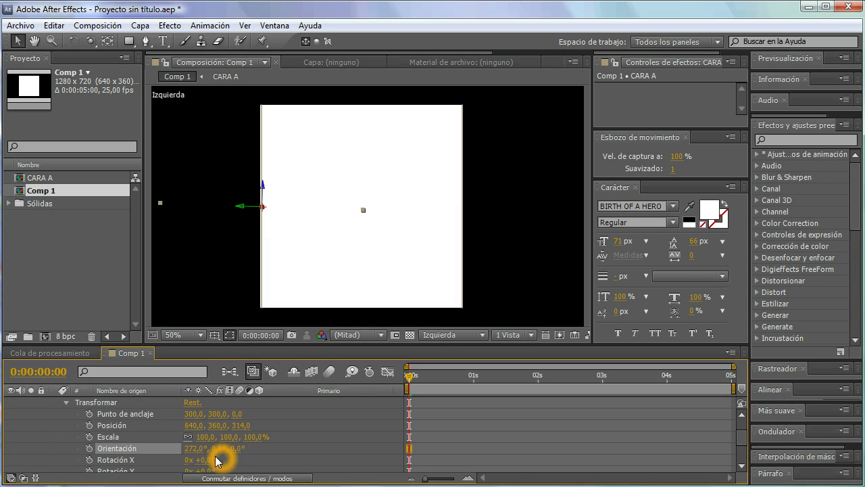
left_click(195, 449)
left_click(196, 449)
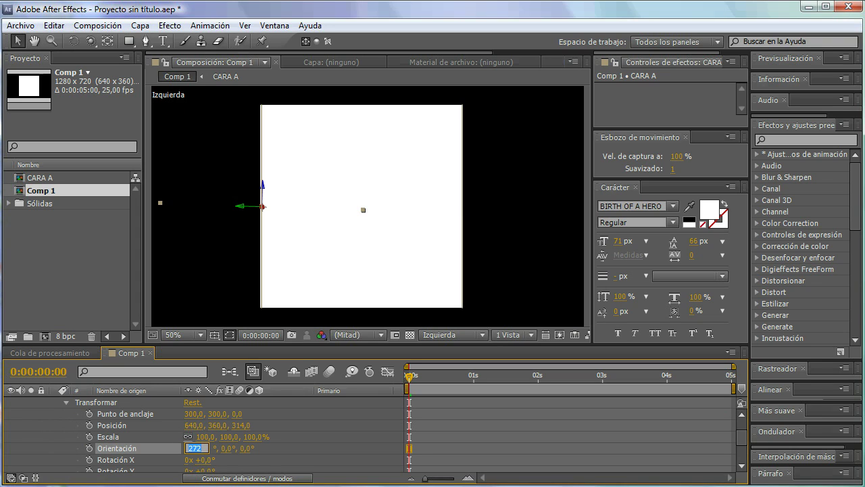
type("270")
key("Return")
left_click(292, 448)
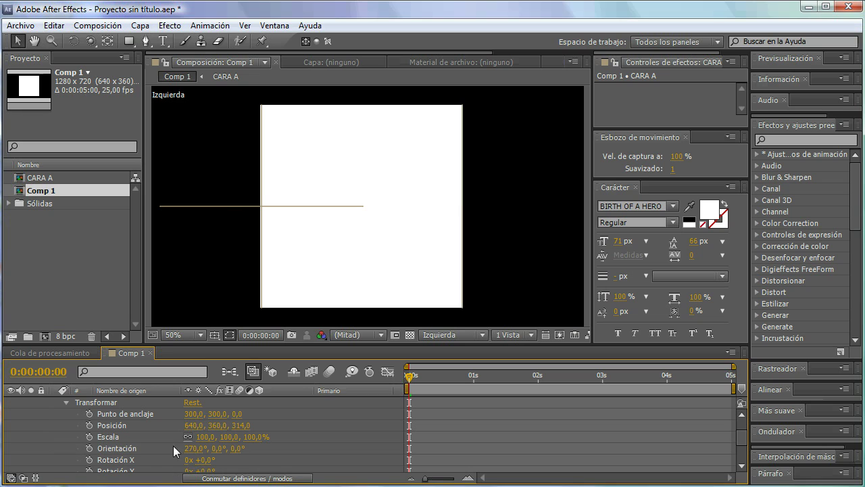
Move the flat face to the box's lower edge at position 640, 658, 16 and collapse its layer properties
left_click(240, 211)
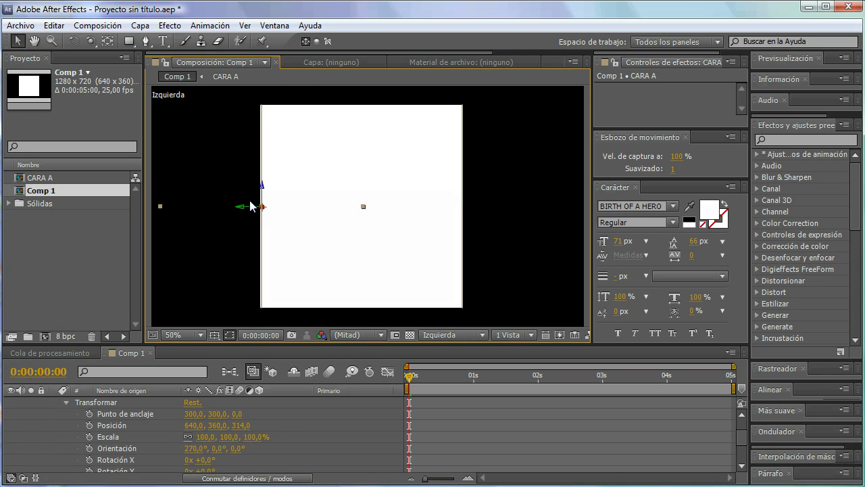
left_click_drag(262, 199, 346, 316)
scroll(101, 419, "up", 2)
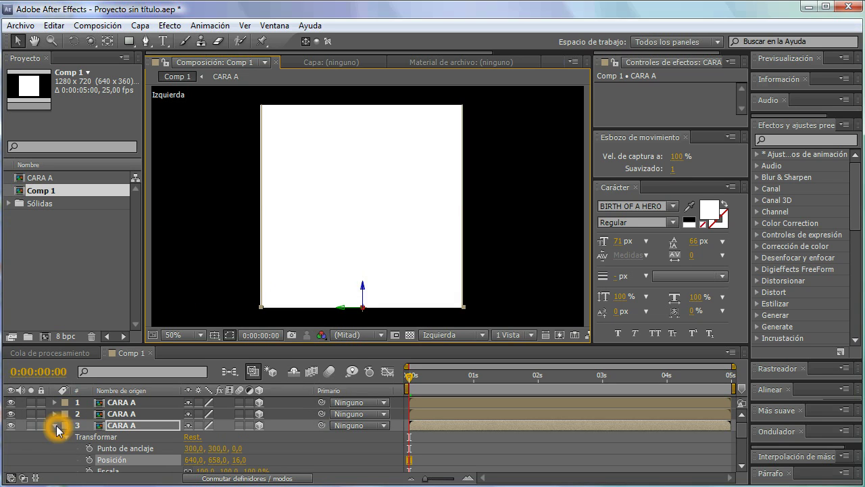
left_click(56, 426)
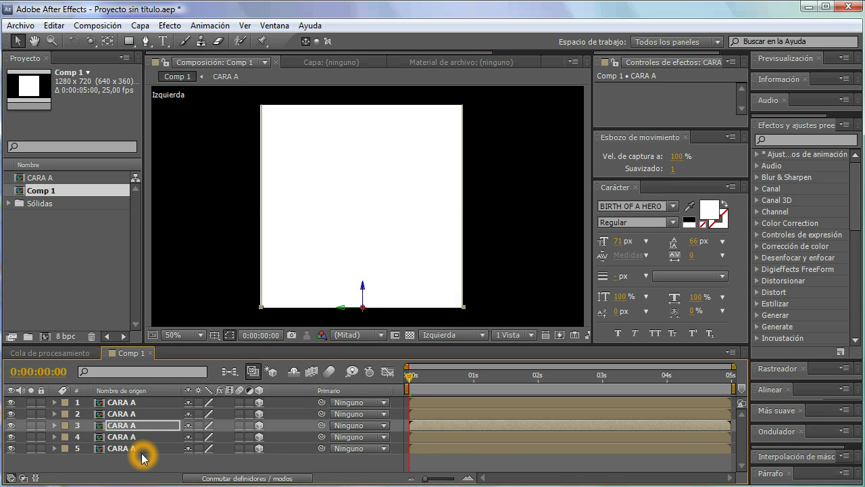
Duplicate the bottom face and move the copy up to the box's upper edge as the top face
key("ctrl+d")
left_click(366, 289)
left_click_drag(363, 289, 383, 86)
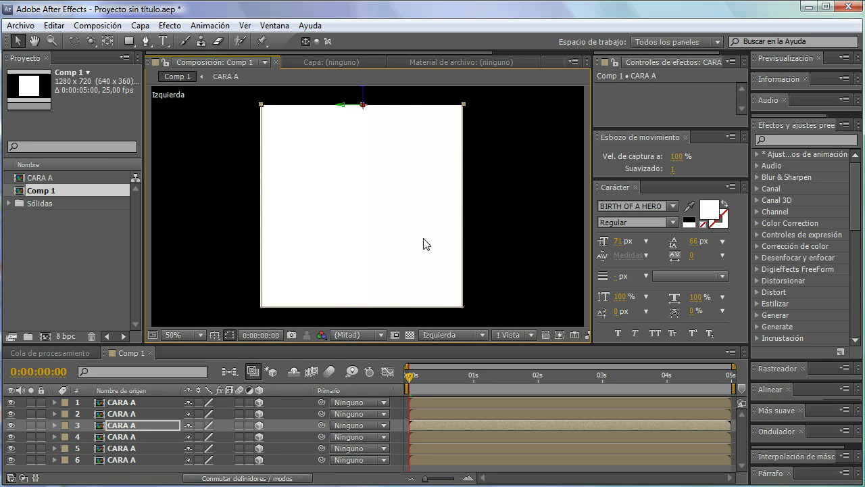
Examine the closed cube through Cámara activa and by orbiting Vista personalizada 1, ending in Cámara activa
left_click(483, 335)
left_click(472, 352)
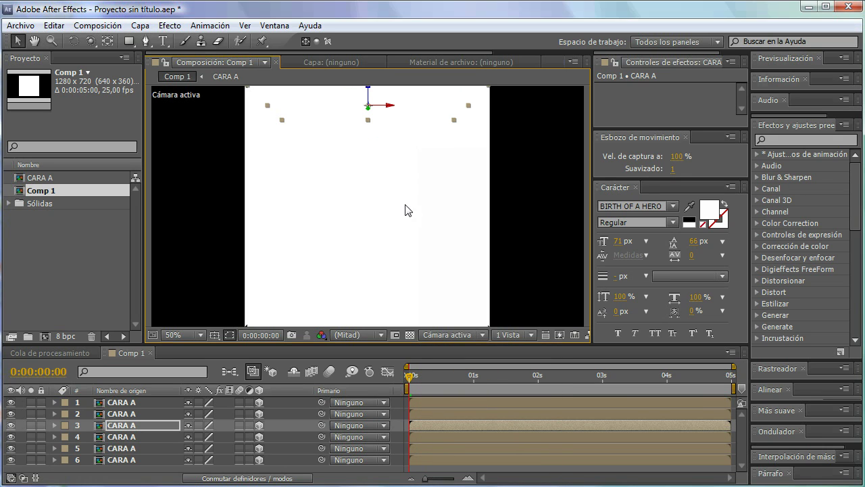
left_click(141, 27)
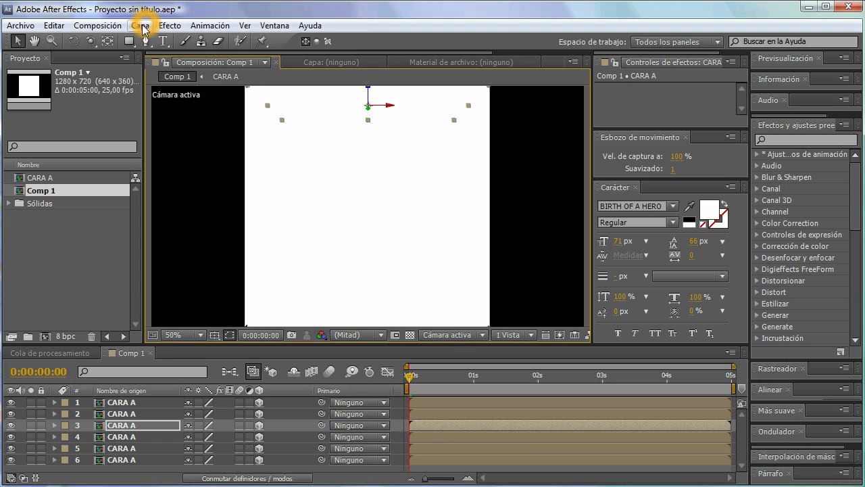
left_click(483, 336)
left_click(494, 466)
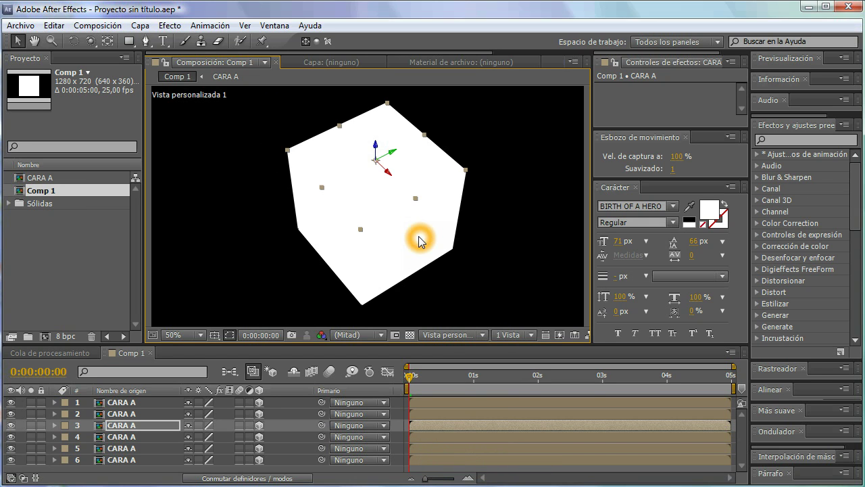
key("c")
left_click_drag(410, 234, 459, 185)
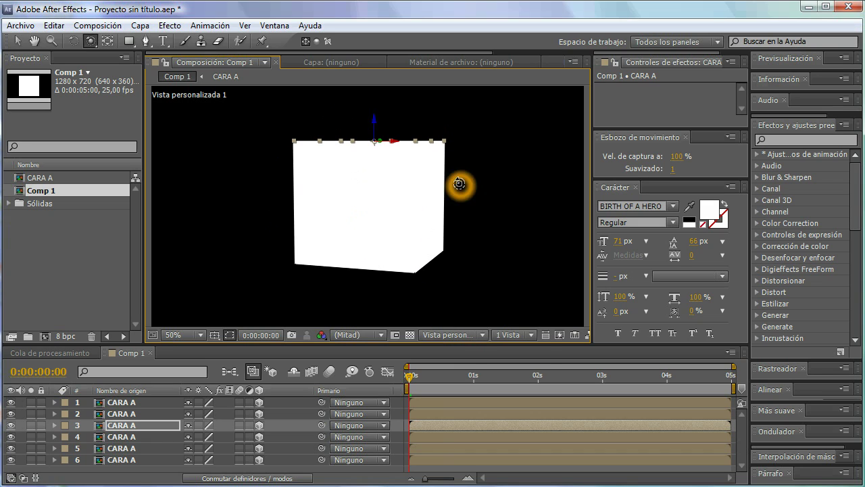
left_click(483, 340)
left_click(482, 349)
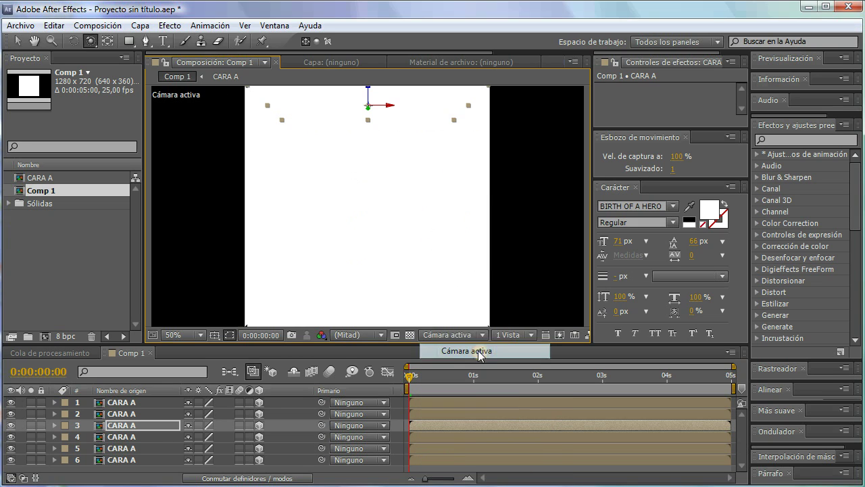
Precompose all six CARA A layers as Precomp. 1, transferring all attributes to the new composition
left_click(164, 474)
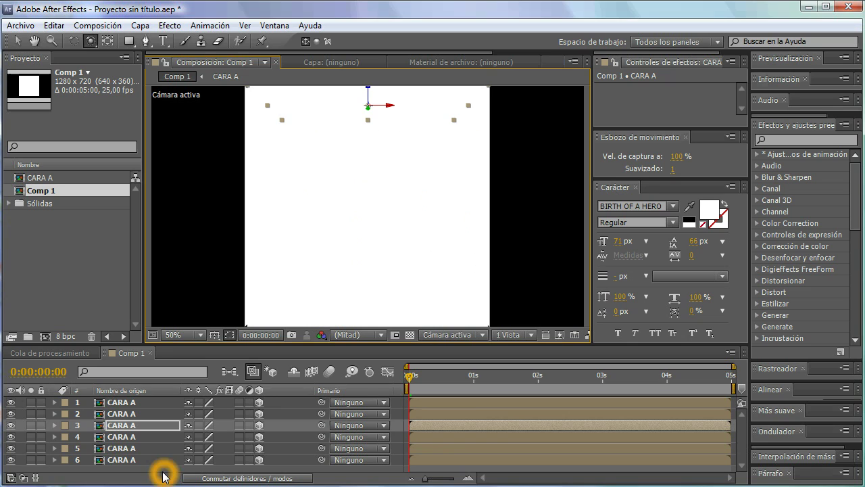
left_click(160, 474)
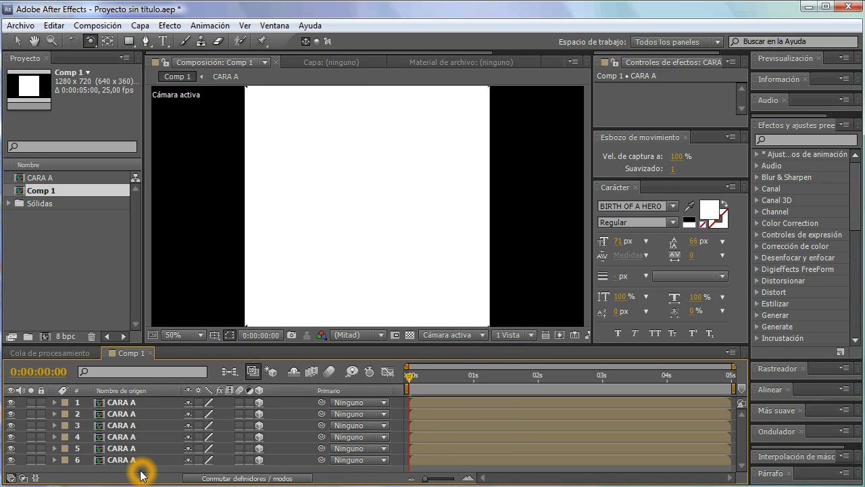
left_click_drag(140, 472, 122, 405)
left_click(140, 26)
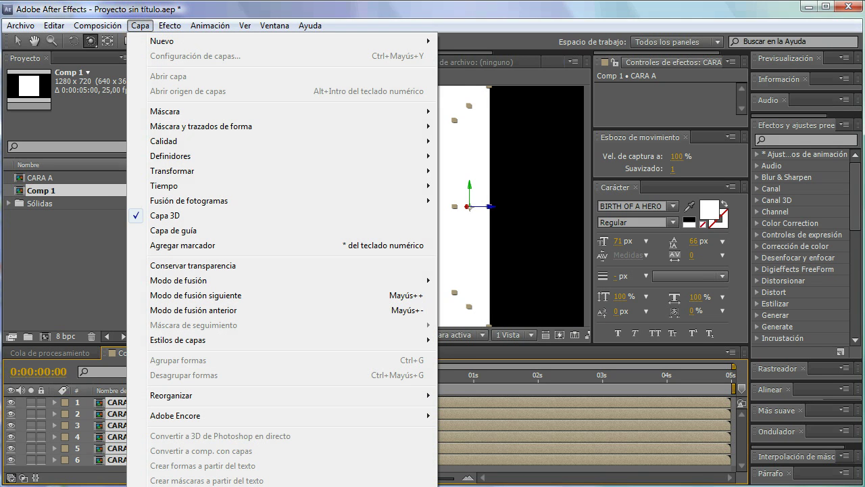
key("ctrl+shift+c")
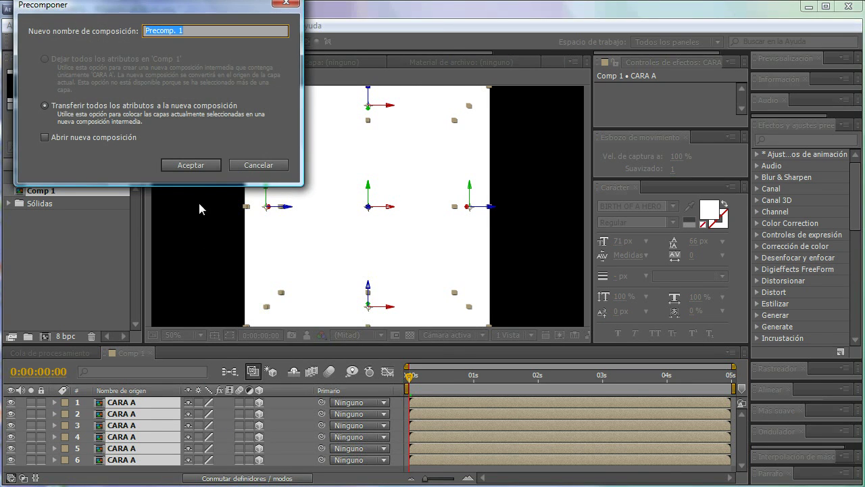
left_click(196, 166)
Enable Contraer transformaciones and the 3D layer switch for the Precomp. 1 layer
left_click(184, 424)
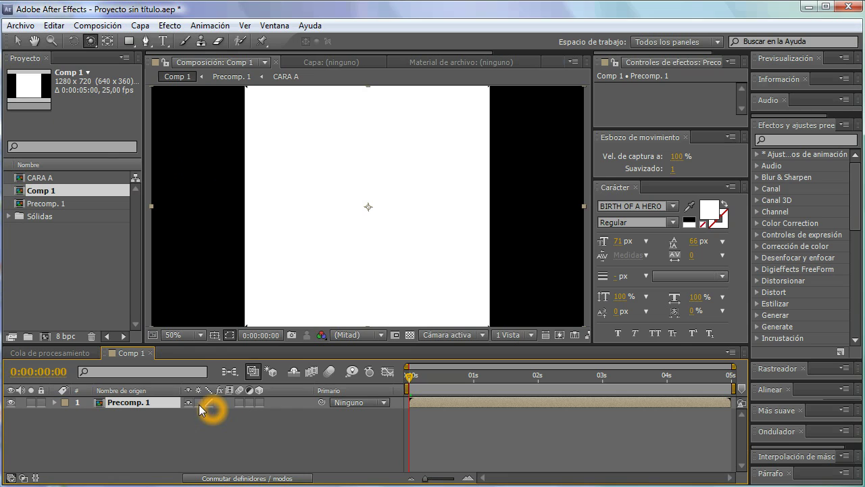
left_click(204, 402)
left_click(200, 402)
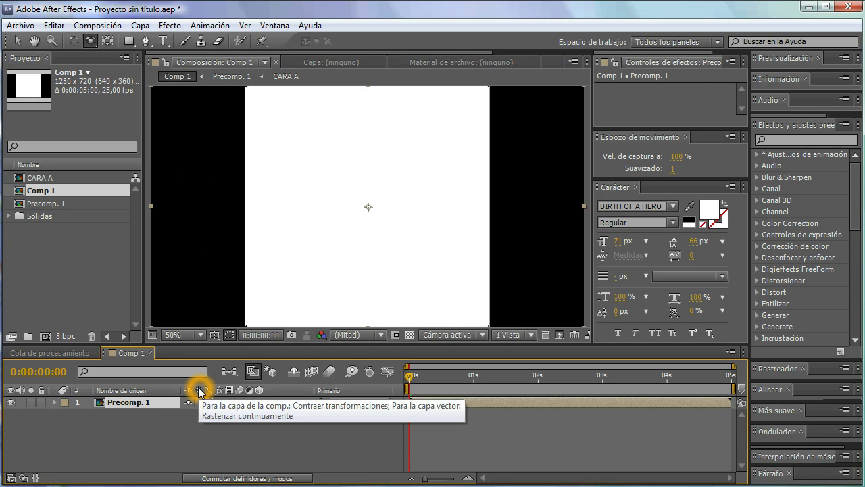
left_click(198, 391)
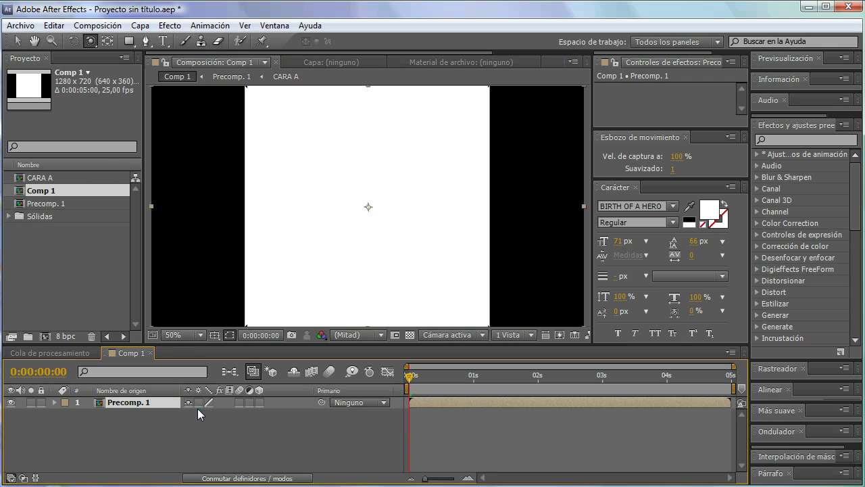
left_click(199, 403)
left_click(260, 402)
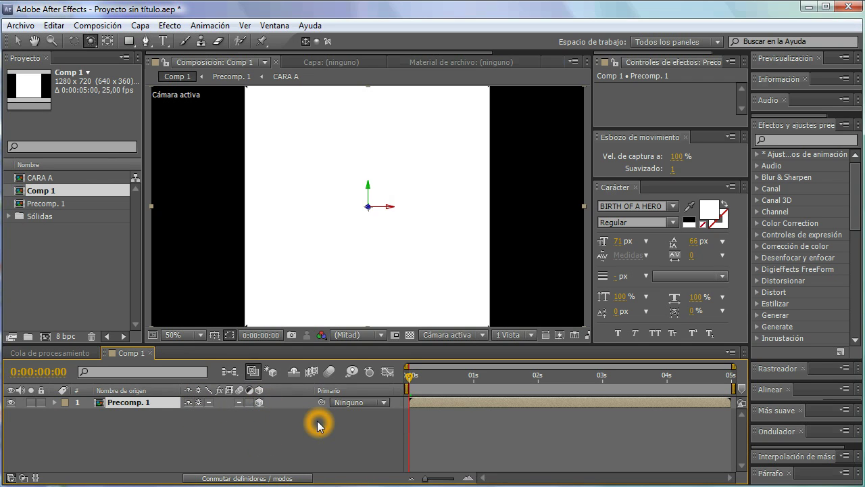
Add a new camera layer to Comp 1 and orbit it to see the cube from an angle
left_click(138, 26)
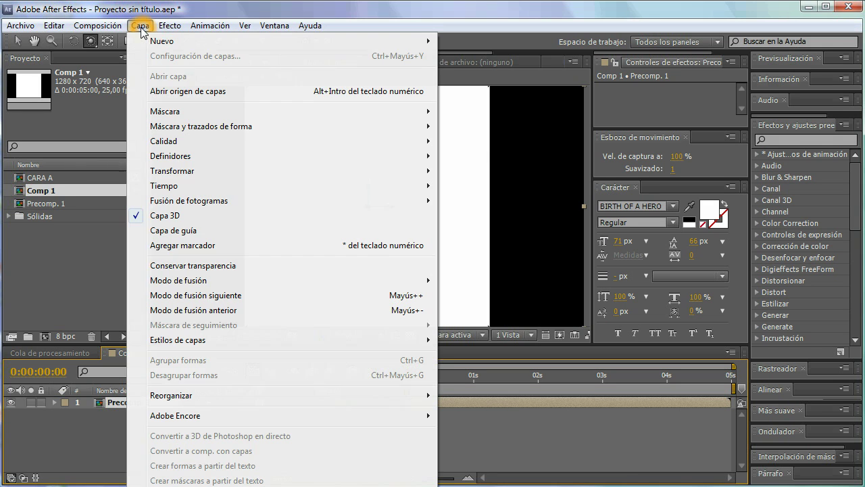
mouse_move(170, 40)
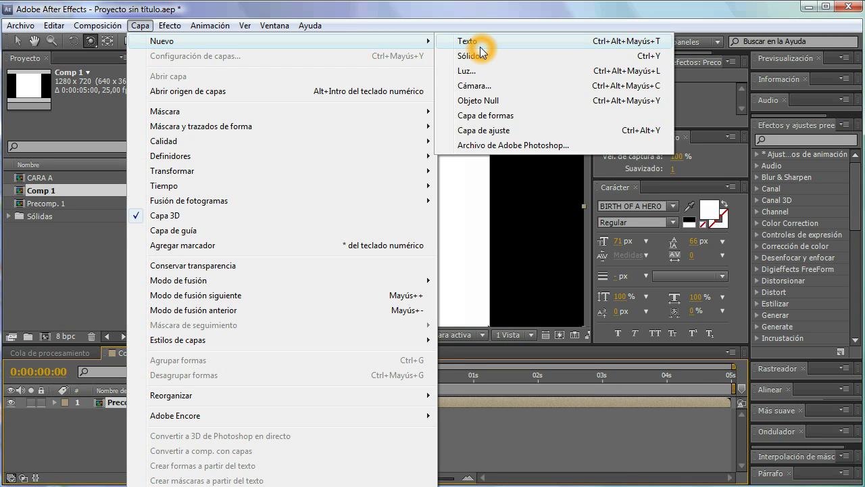
left_click(484, 86)
left_click(505, 310)
left_click_drag(362, 201, 299, 247)
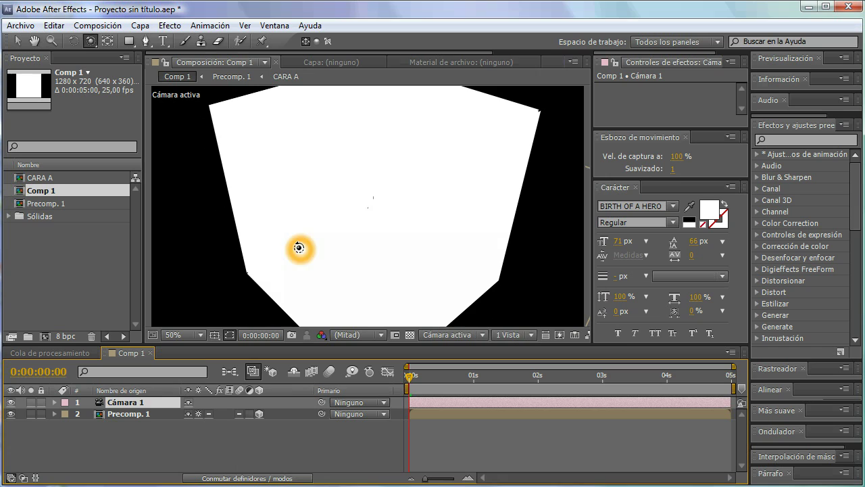
Switch Contraer transformaciones off and back on for Precomp. 1, orbiting the camera to a corner view of the cube
left_click(198, 415)
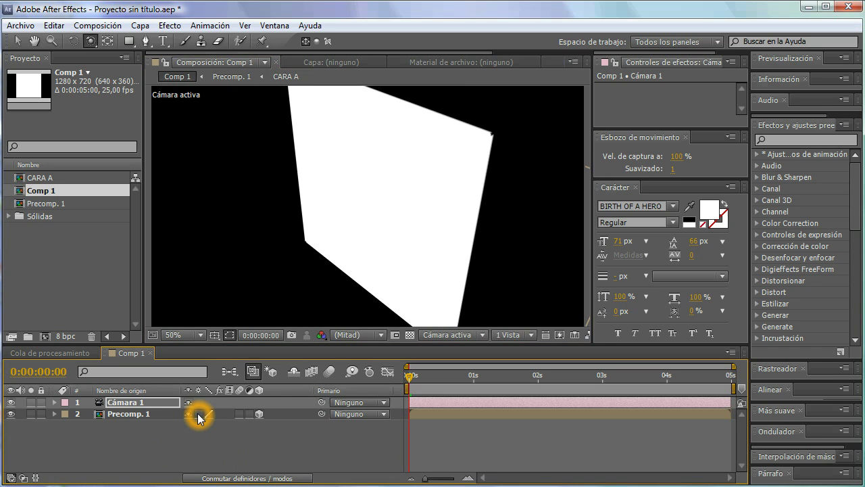
left_click_drag(352, 196, 377, 215)
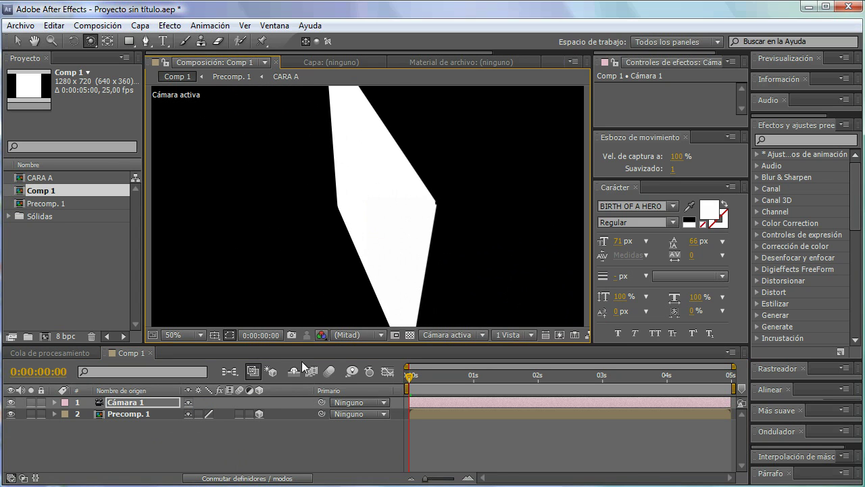
left_click(199, 413)
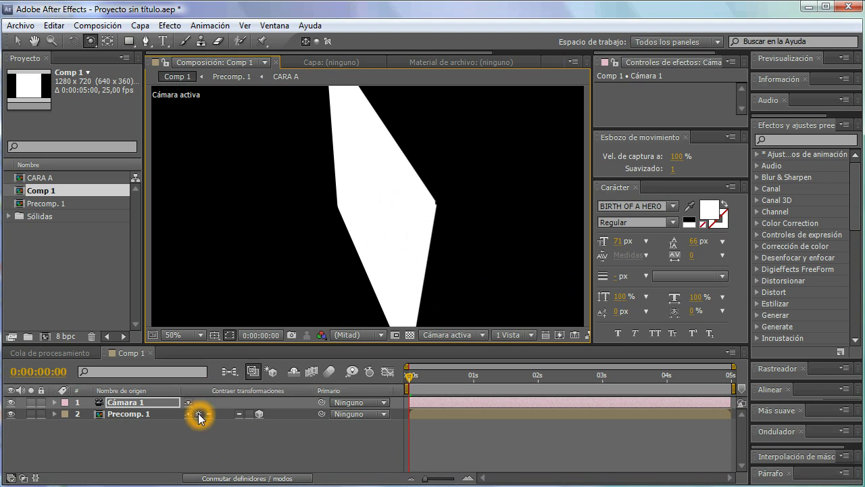
left_click_drag(419, 198, 348, 166)
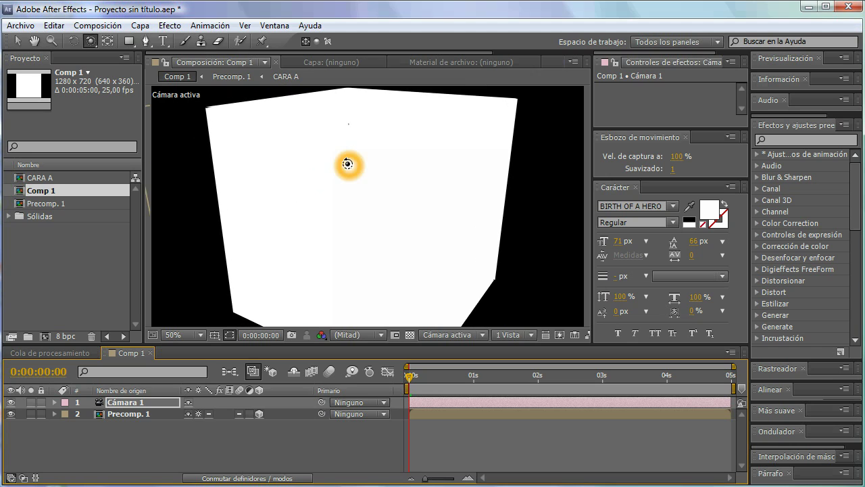
Scale the Precomp. 1 cube down uniformly to 39%
left_click(158, 410)
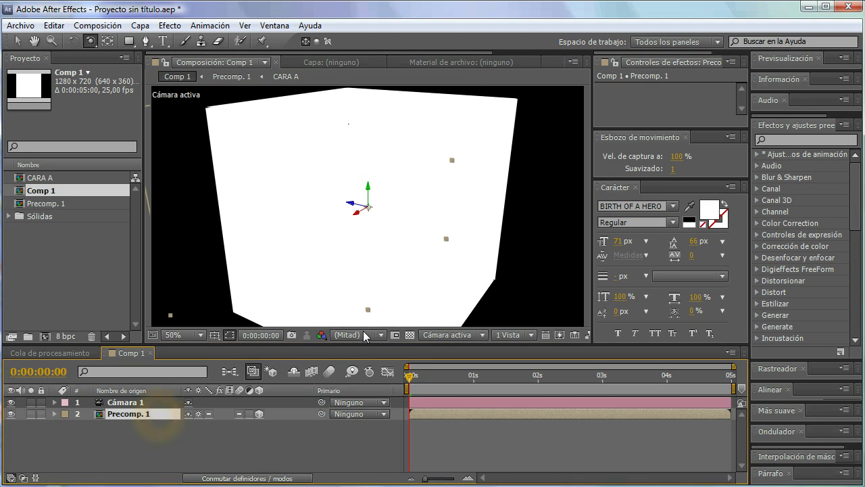
left_click(53, 415)
left_click(54, 414)
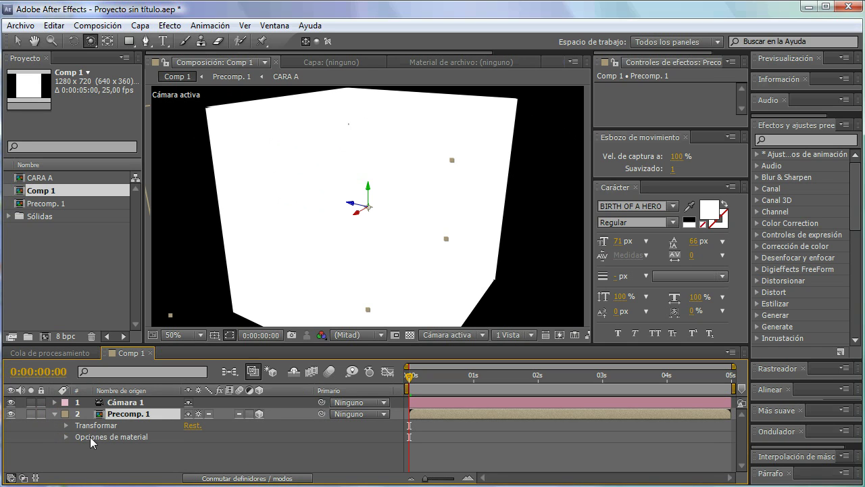
left_click(67, 426)
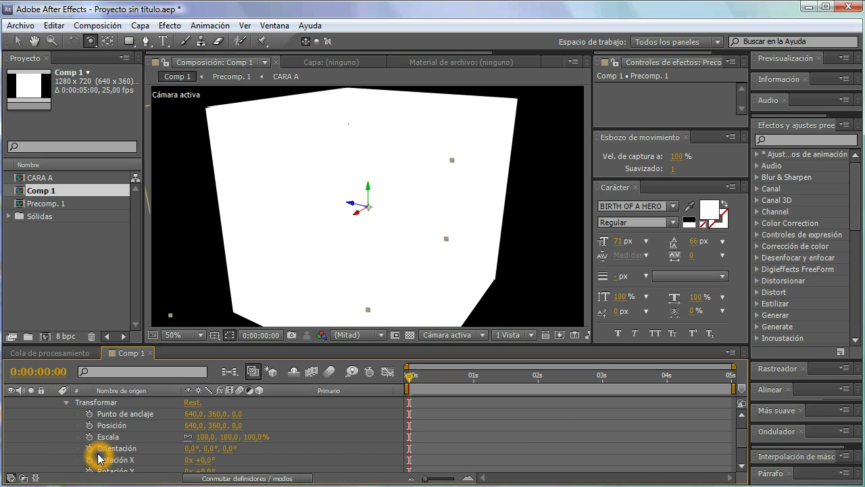
left_click_drag(208, 444, 174, 443)
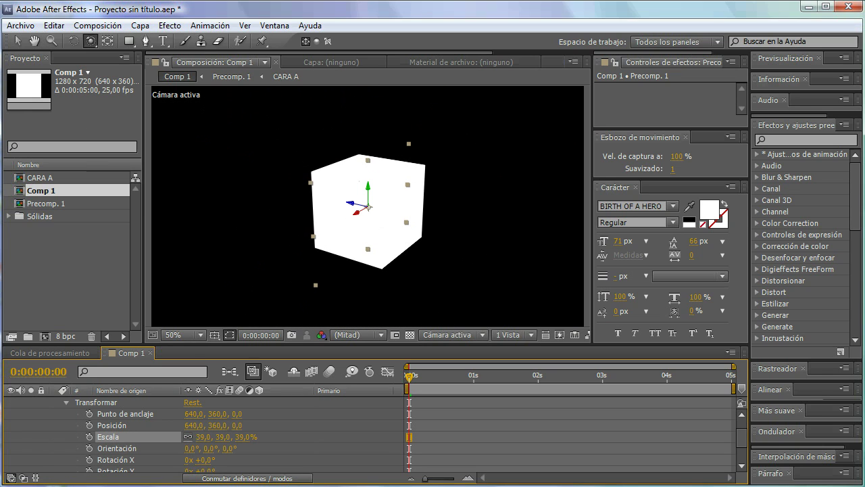
Move the cube left of the frame's center to position about 732, 360, -142 and collapse its layer properties
left_click(17, 40)
left_click(364, 231)
left_click_drag(384, 221, 328, 216)
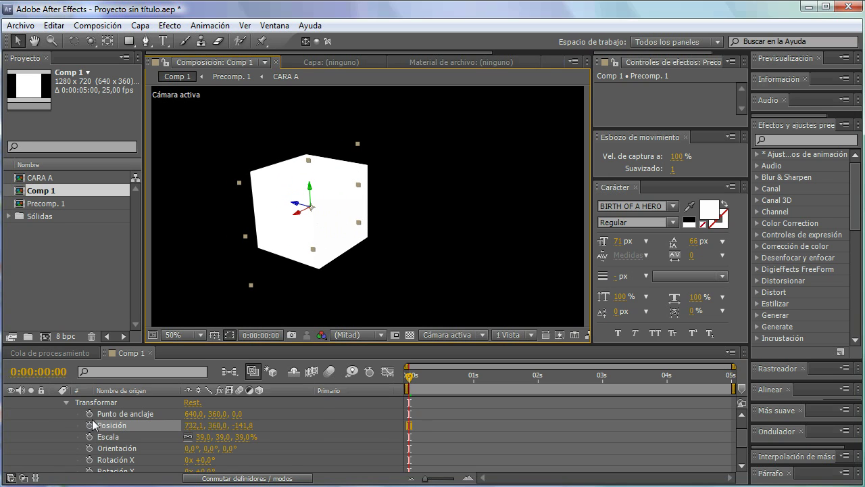
scroll(94, 424, "up", 2)
left_click(54, 414)
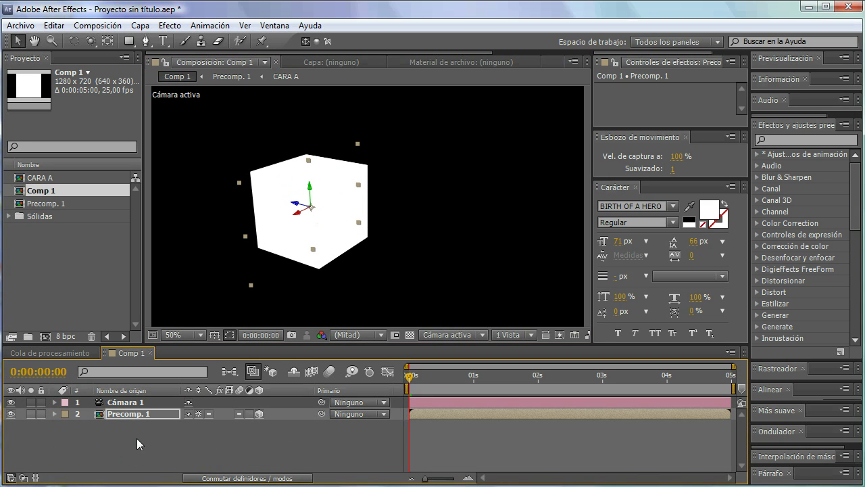
Duplicate the Precomp. 1 layer and rename the copy cubo 2
key("ctrl+d")
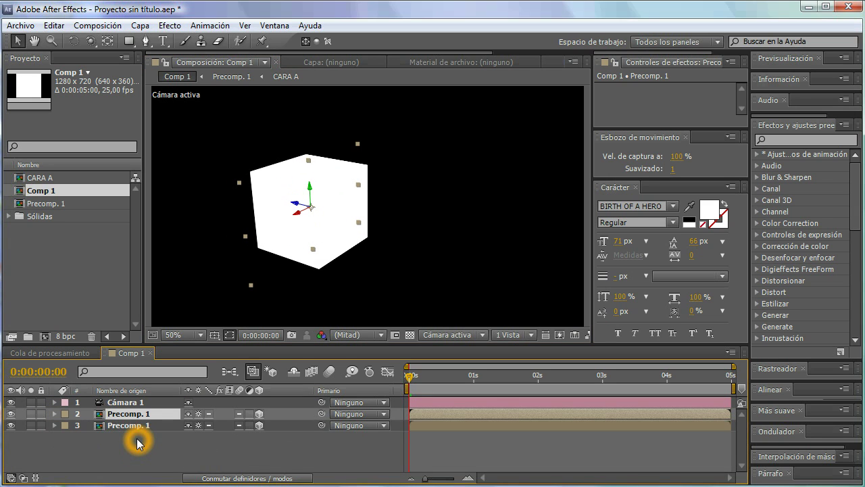
right_click(160, 413)
left_click(197, 404)
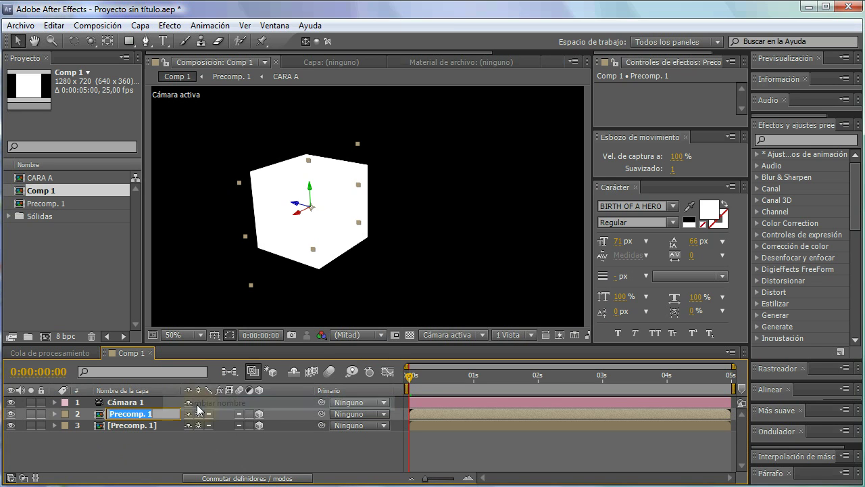
type("cu")
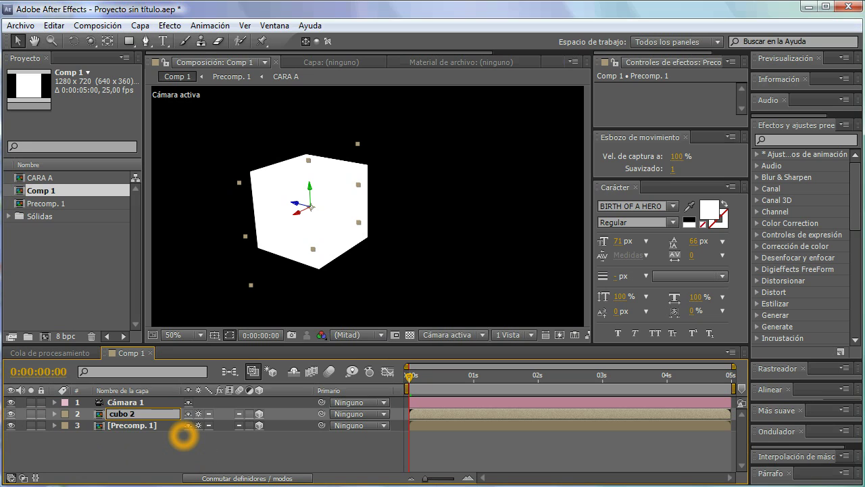
type("bo 2")
left_click(184, 451)
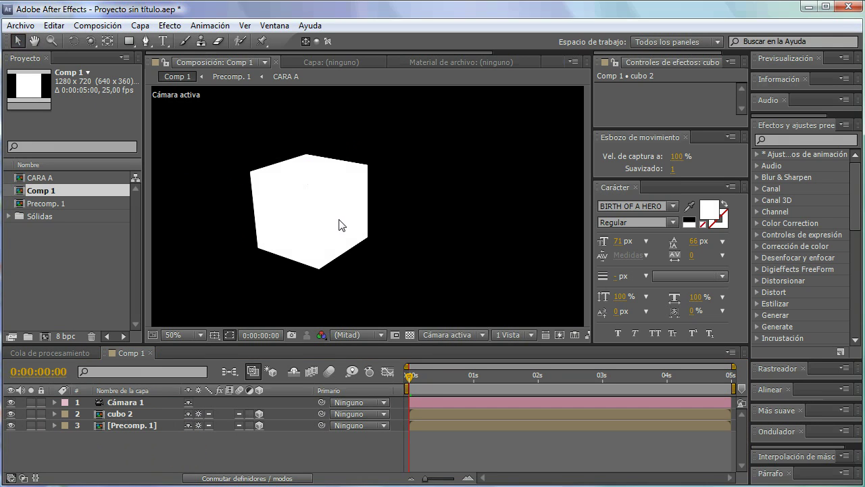
Move cubo 2 to the right of the first cube, at position about 732, 360, 305
left_click(311, 205)
left_click_drag(309, 207, 451, 251)
key("Return")
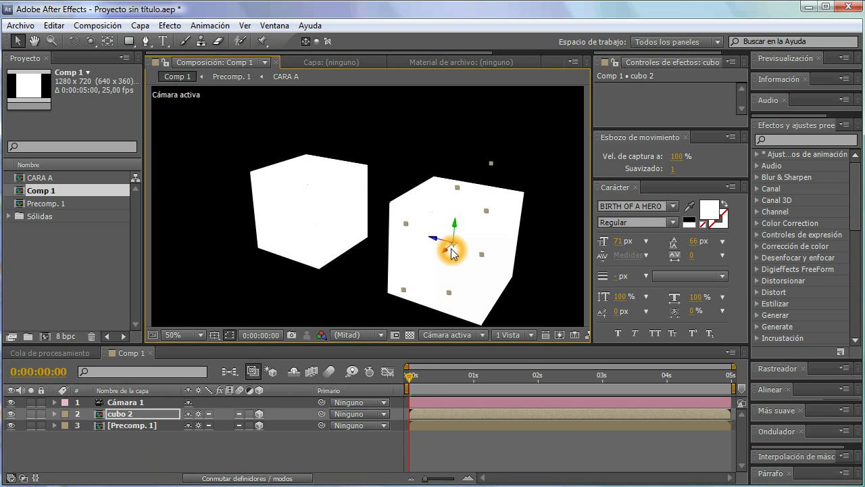
Unlink the scale proportions of cubo 2 and set Escala to 23, 58, 17% for a tall, narrow box
left_click(54, 414)
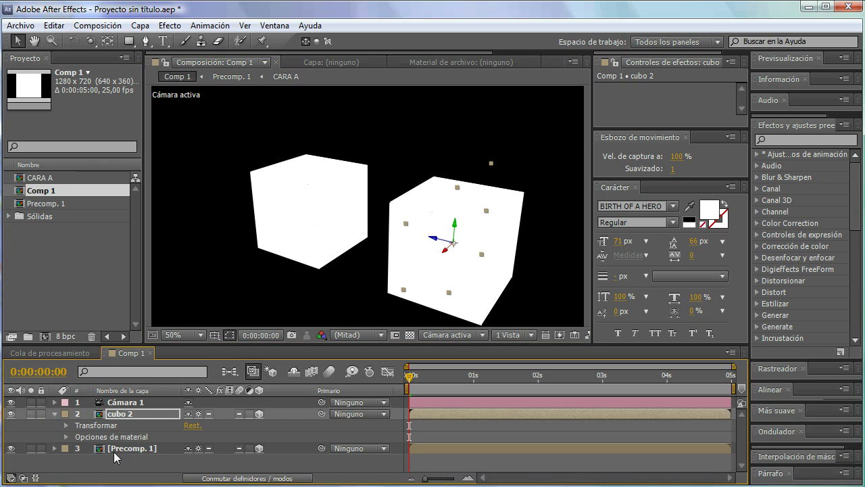
left_click(67, 426)
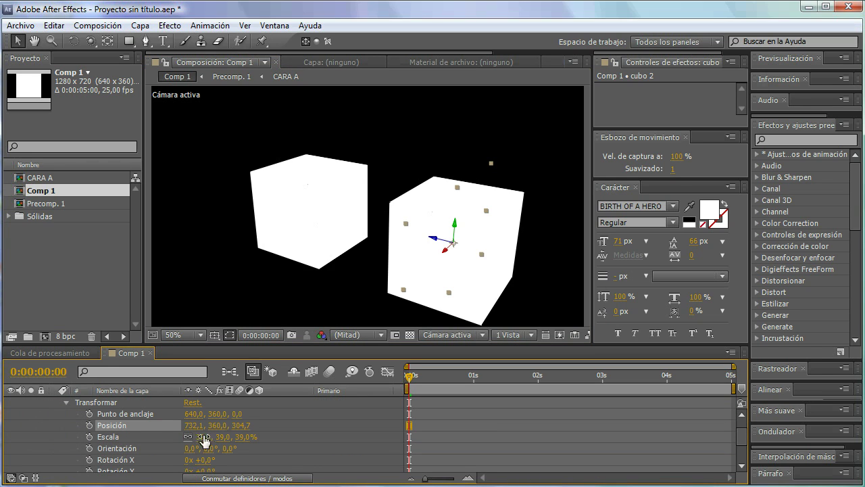
left_click(190, 438)
mouse_move(205, 437)
left_mouse_down()
mouse_move(193, 439)
mouse_move(251, 438)
mouse_move(222, 440)
mouse_move(230, 439)
left_mouse_up()
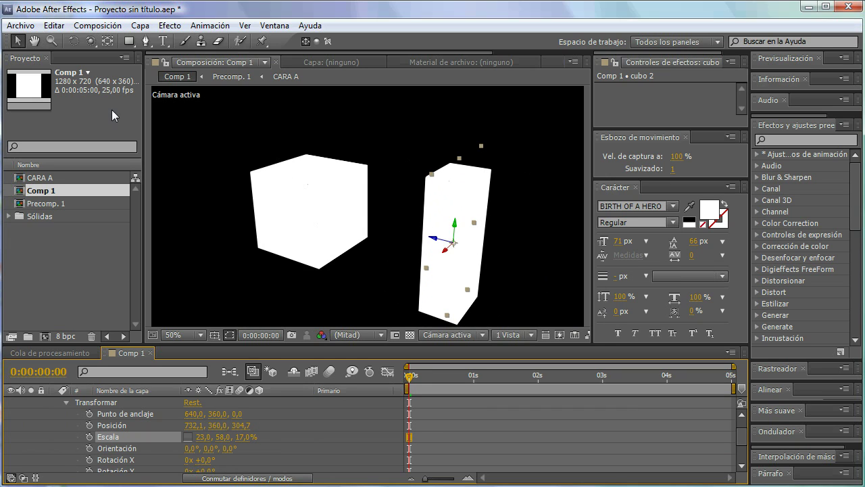
Move the cubo 2 box up and farther right to position about 550, 316, 305 and collapse its layer properties
left_click_drag(446, 250, 478, 201)
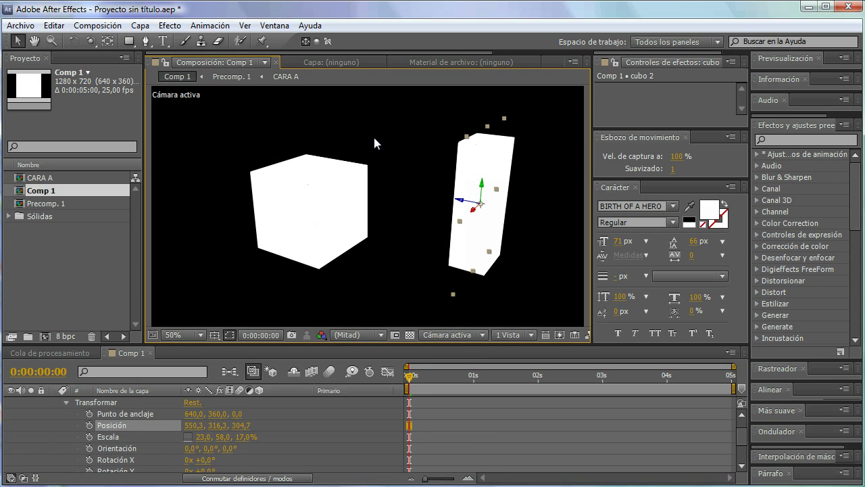
left_click(317, 289)
left_click(541, 272)
left_click(66, 404)
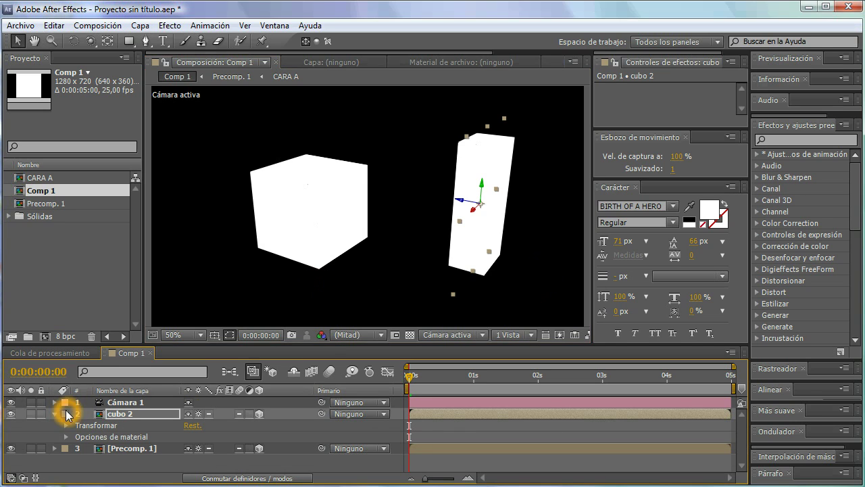
left_click(84, 454)
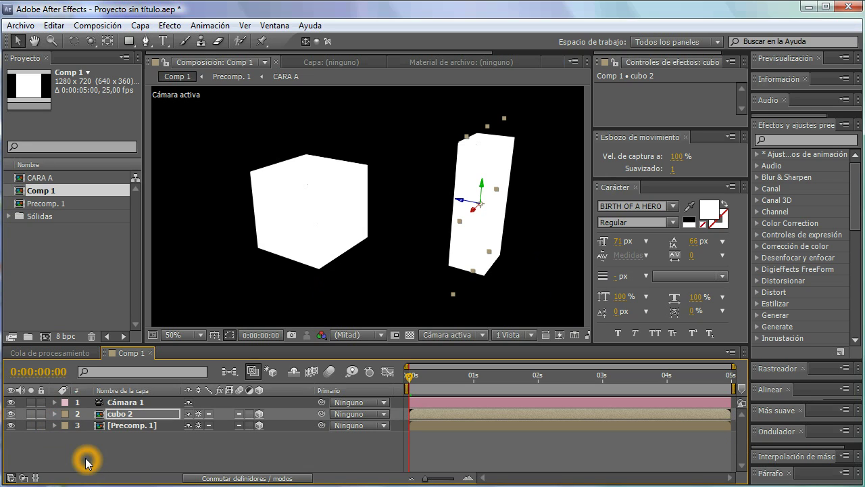
left_click(346, 238)
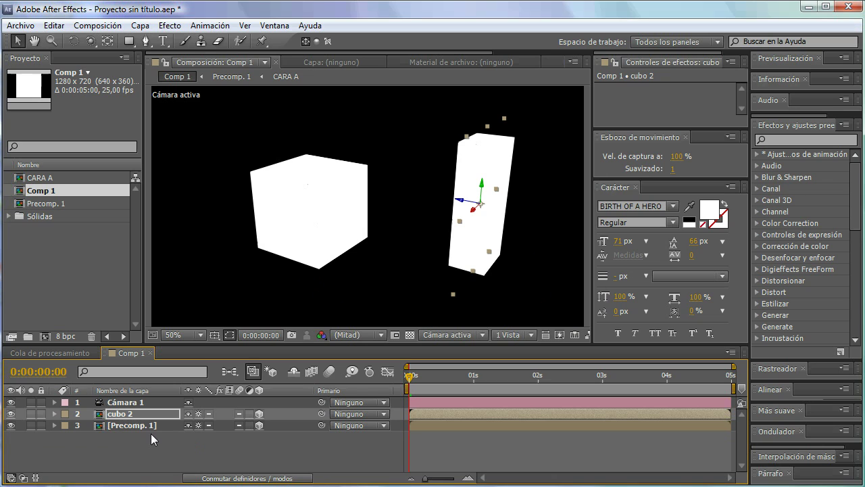
Examine the CARA A layers inside Precomp. 1 and return to Comp 1
double_click(127, 426)
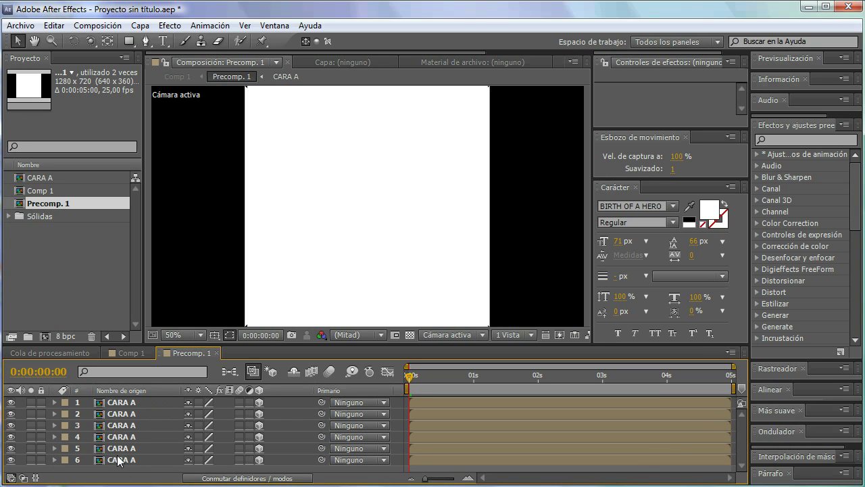
left_click(119, 405)
left_click(124, 460)
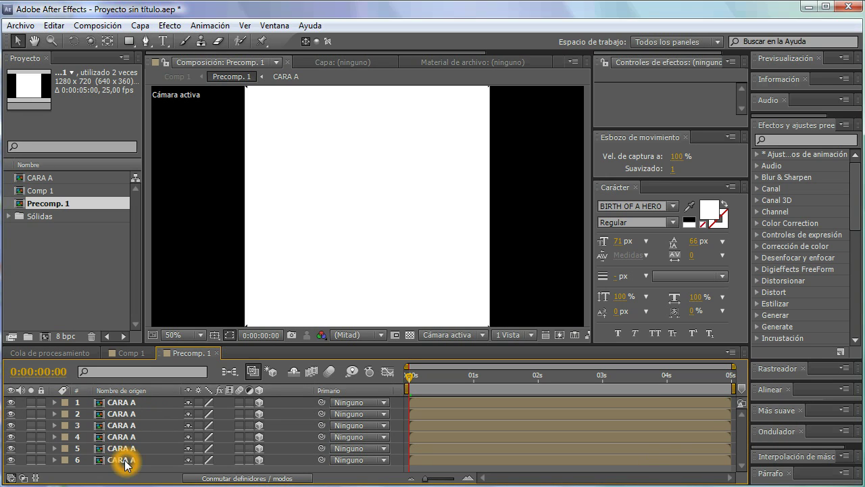
left_click(129, 414)
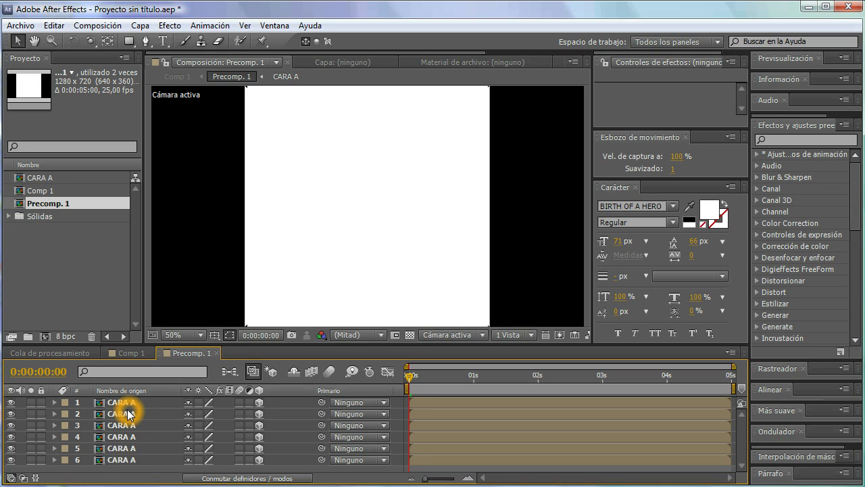
left_click(133, 352)
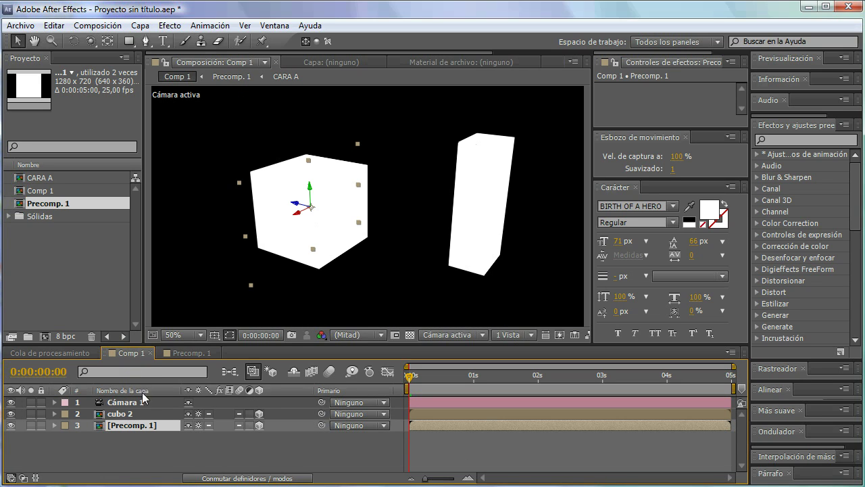
Toggle Contraer transformaciones off and on for cubo 2 to compare its flat and solid rendering, leaving it on
left_click(259, 415)
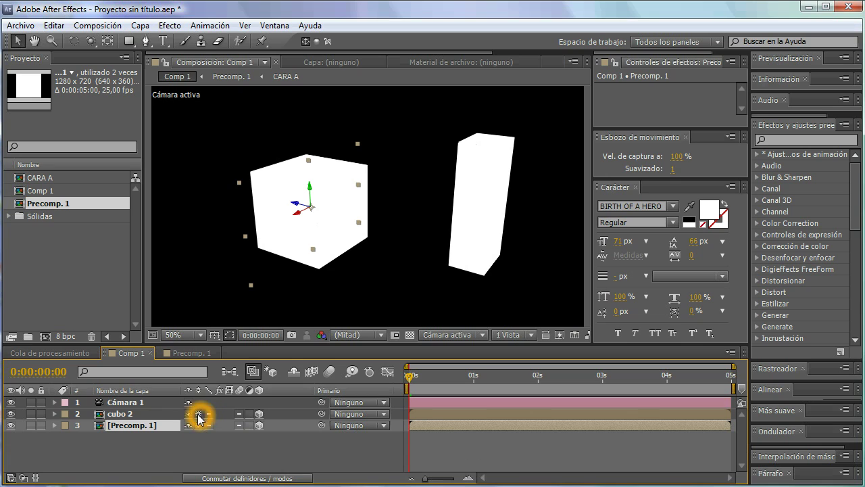
left_click(198, 419)
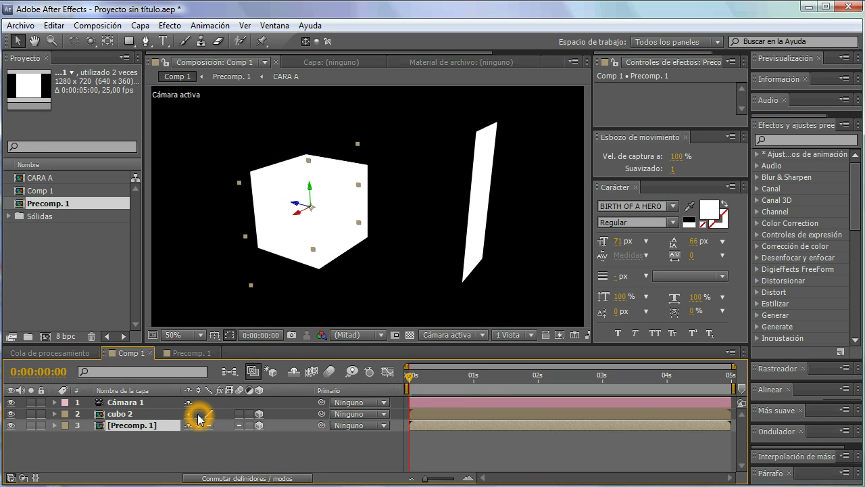
left_click(198, 419)
left_click(198, 419)
left_click(198, 419)
left_click(493, 446)
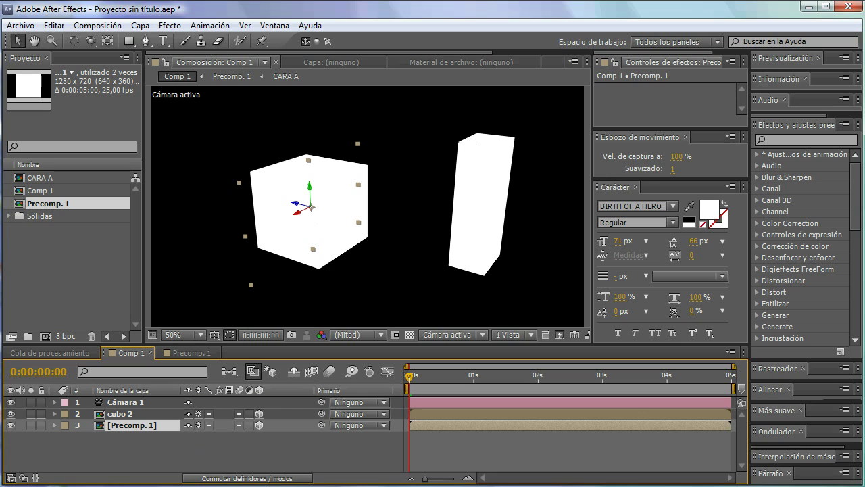